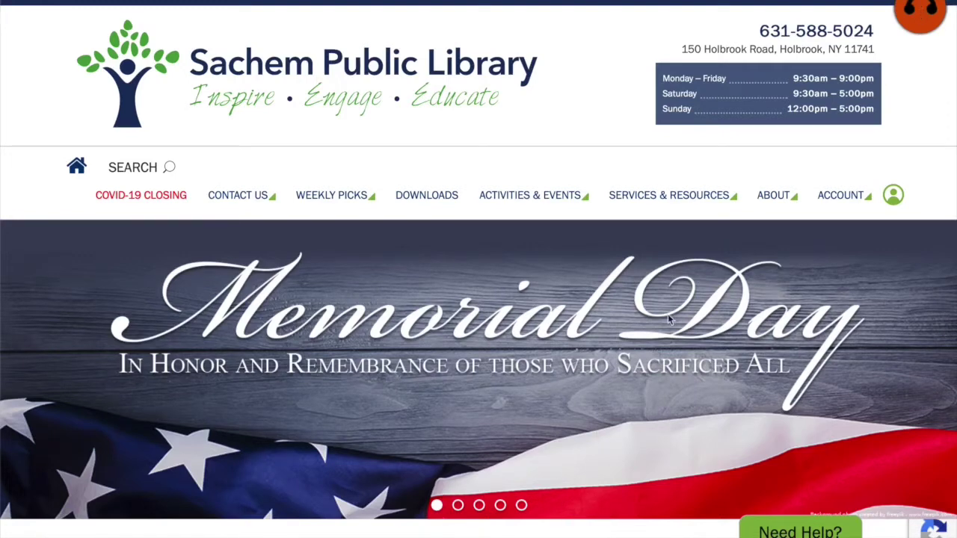
Step: Find the databases starting with O in the library's A–Z list and open Opposing Viewpoints (Gale In Context)
mouse_move(650, 209)
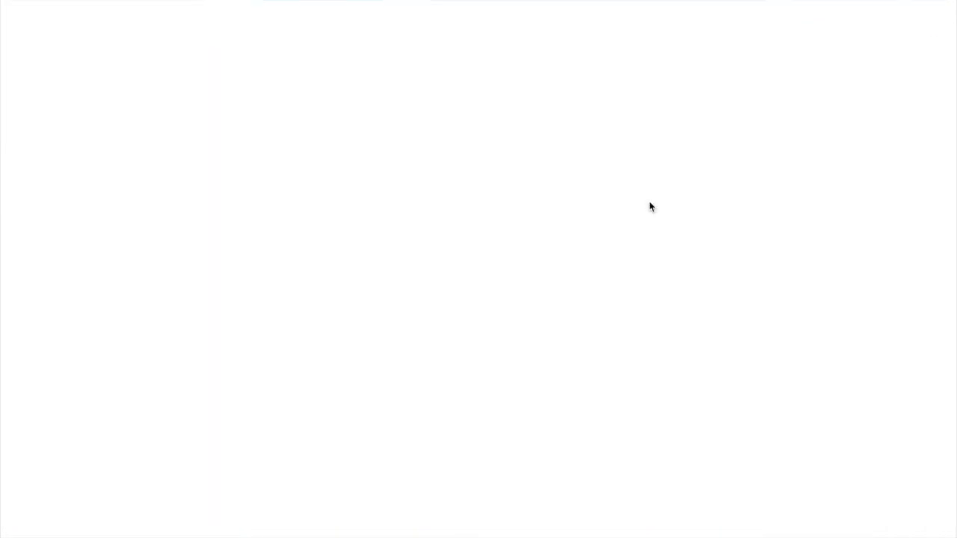
scroll(576, 332, down, 2)
scroll(575, 338, down, 5)
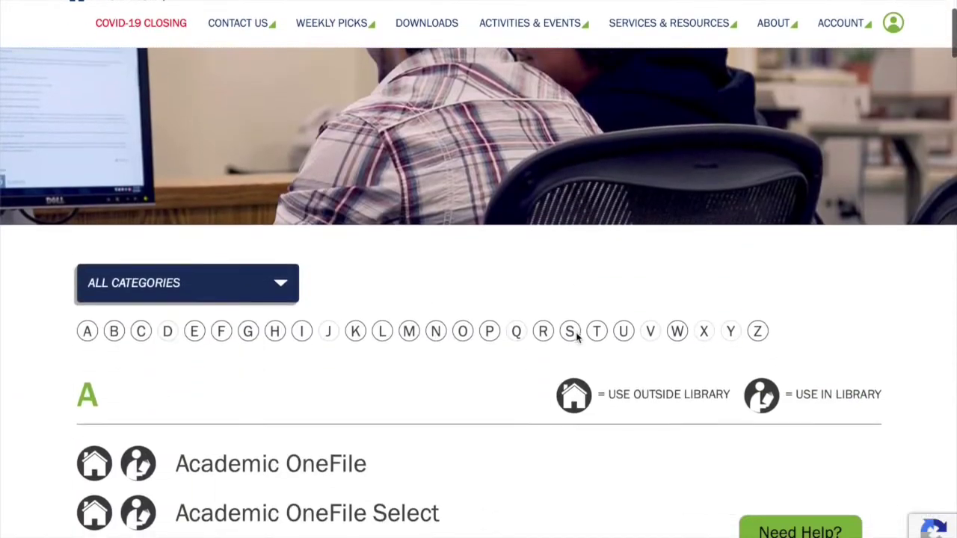
click(464, 335)
scroll(471, 339, down, 5)
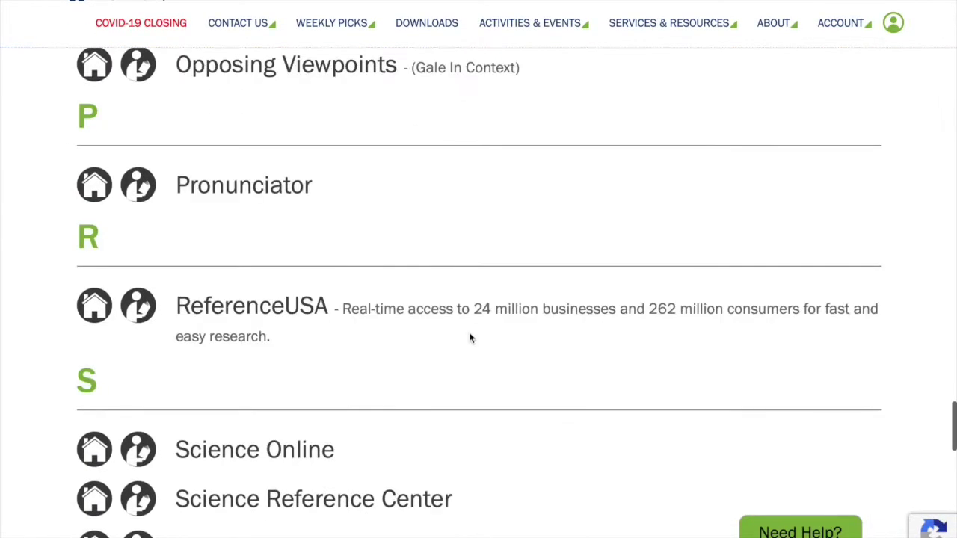
click(95, 71)
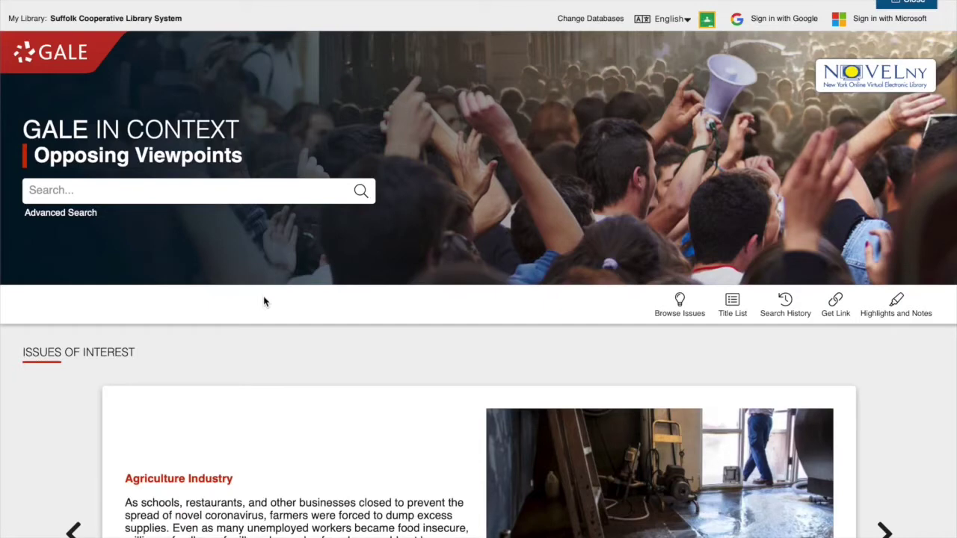
Step: Look over the database home page, examining Issues of Interest and the Browse Issues categories
scroll(263, 301, down, 1)
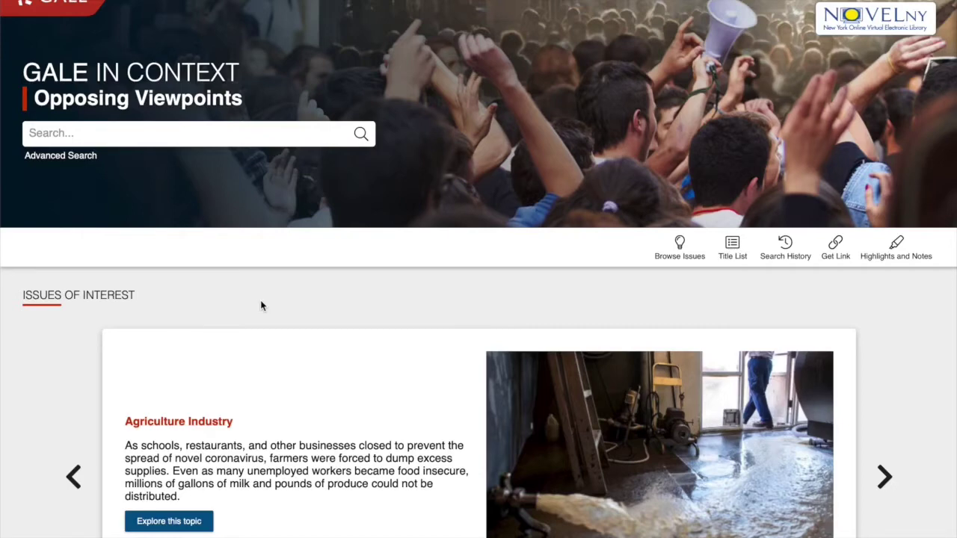
scroll(261, 305, down, 1)
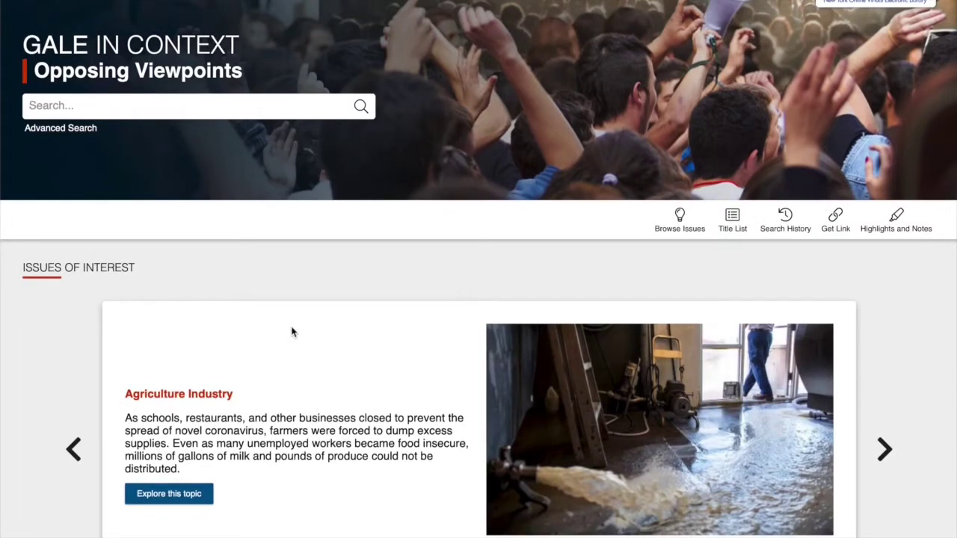
scroll(291, 332, down, 5)
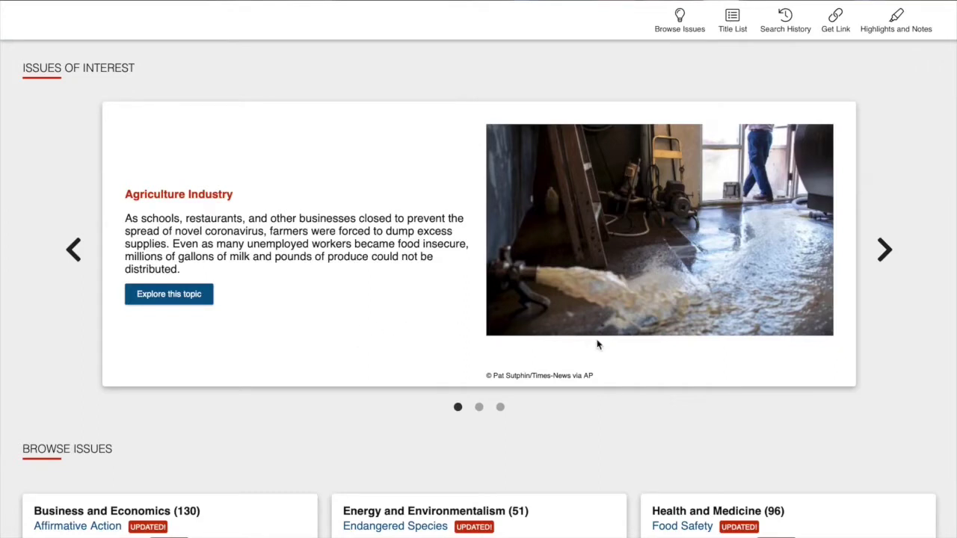
scroll(412, 343, down, 3)
scroll(304, 342, down, 6)
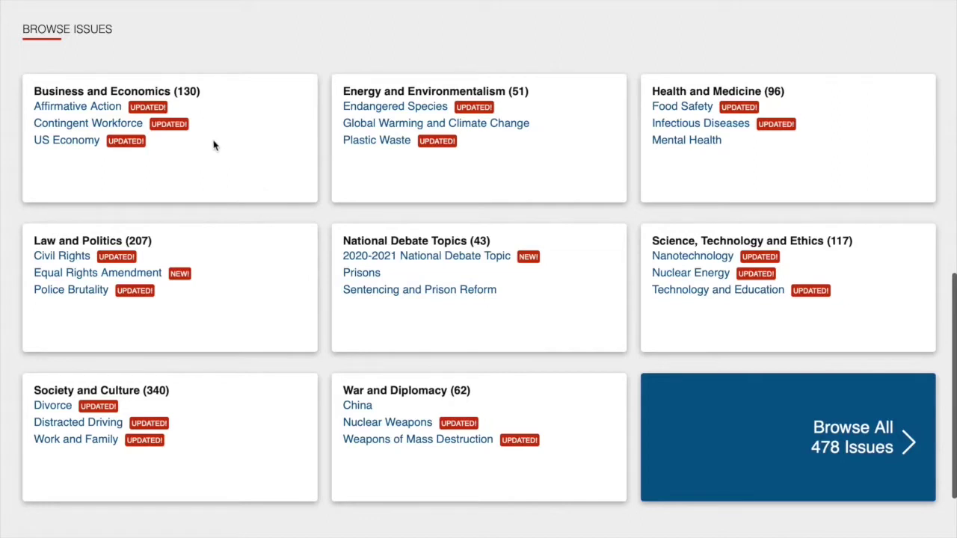
scroll(230, 185, down, 1)
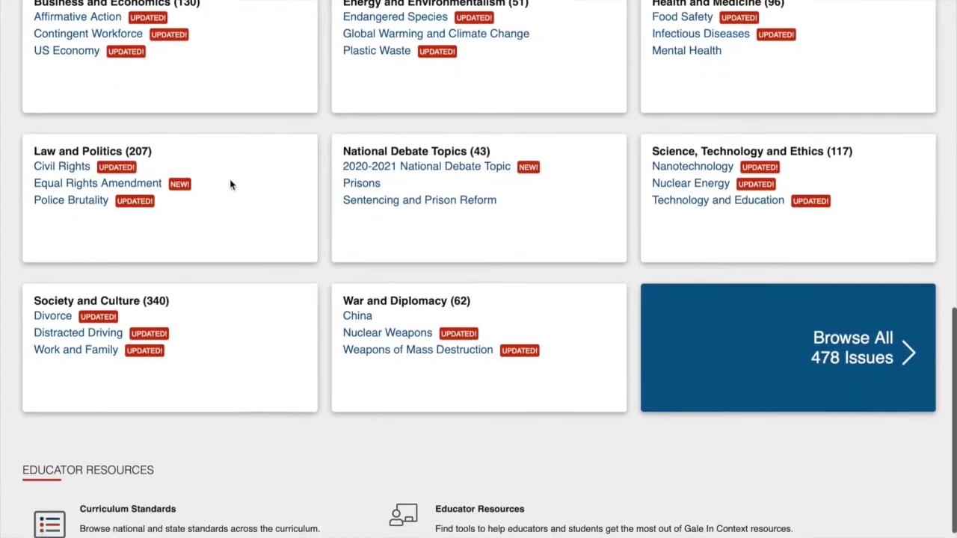
scroll(230, 185, down, 1)
scroll(314, 163, up, 1)
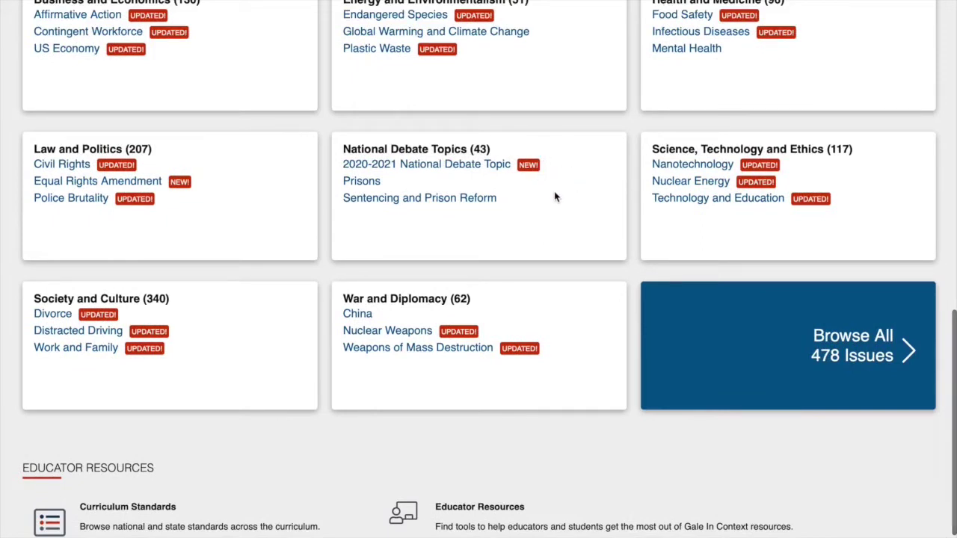
scroll(755, 252, up, 2)
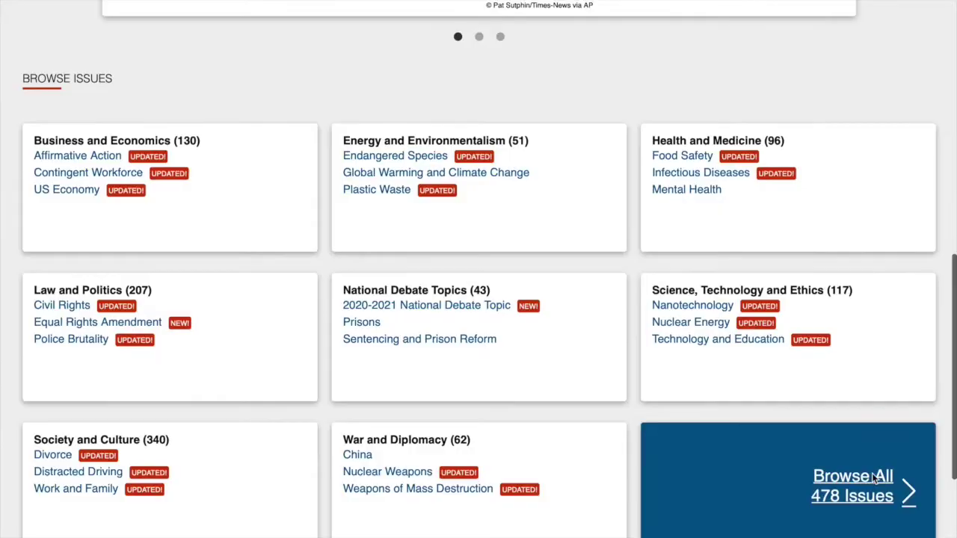
Step: Open the full list of issues and filter its topics to New Or Updated
click(874, 478)
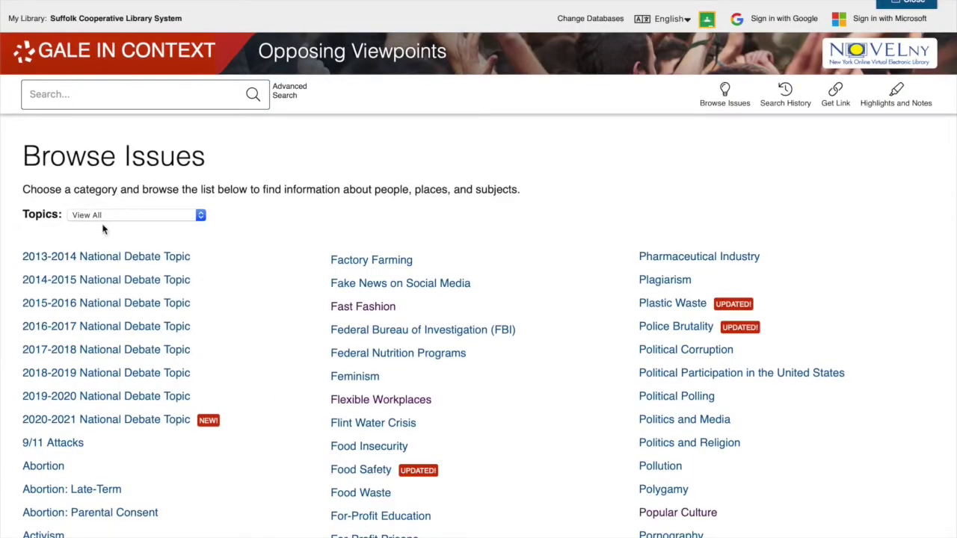
click(137, 216)
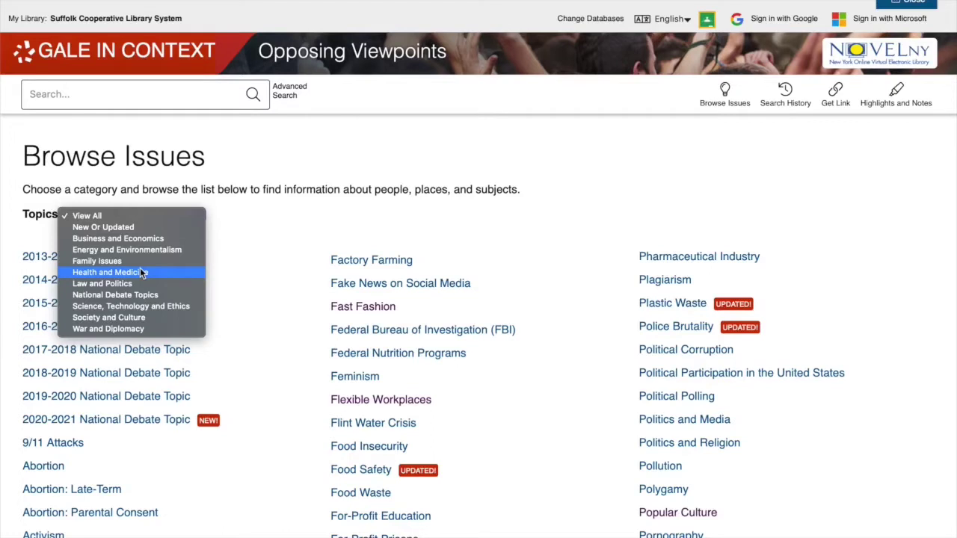
click(137, 227)
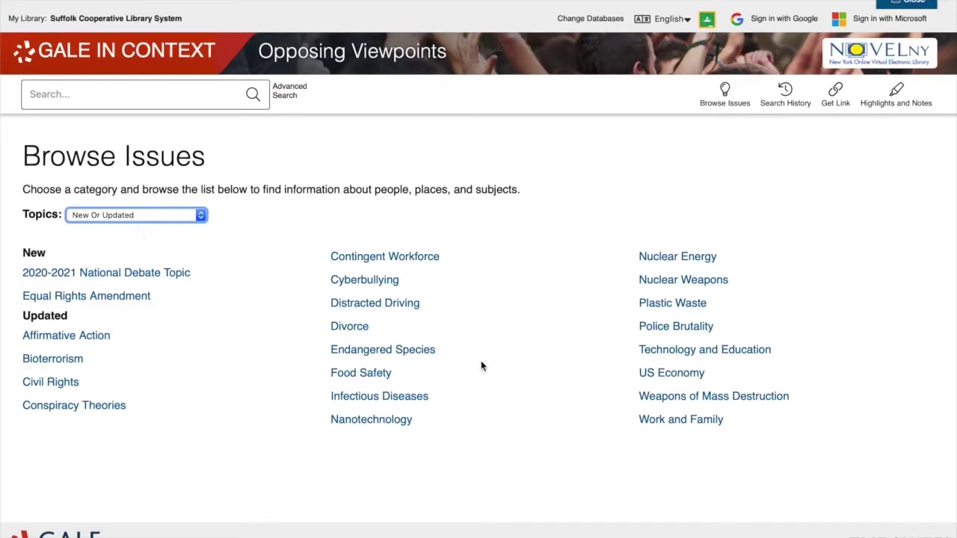
Step: Open the Food Safety topic, review its overview and content types, and show its Viewpoints results
click(377, 373)
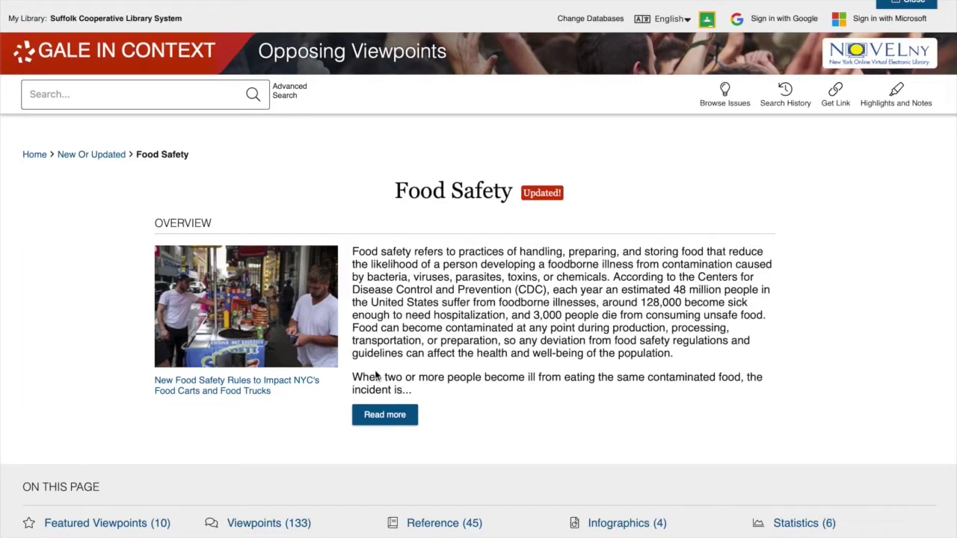
scroll(377, 375, down, 2)
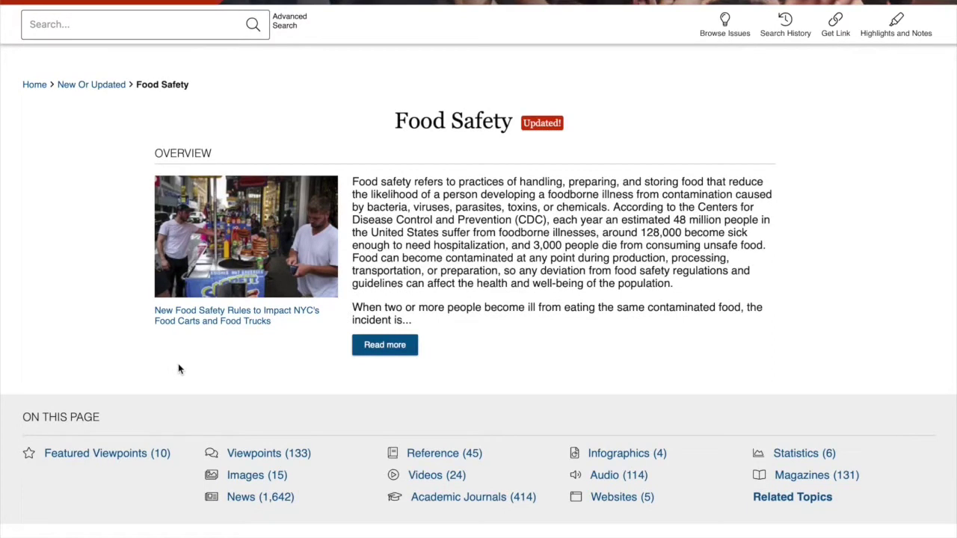
scroll(178, 364, down, 1)
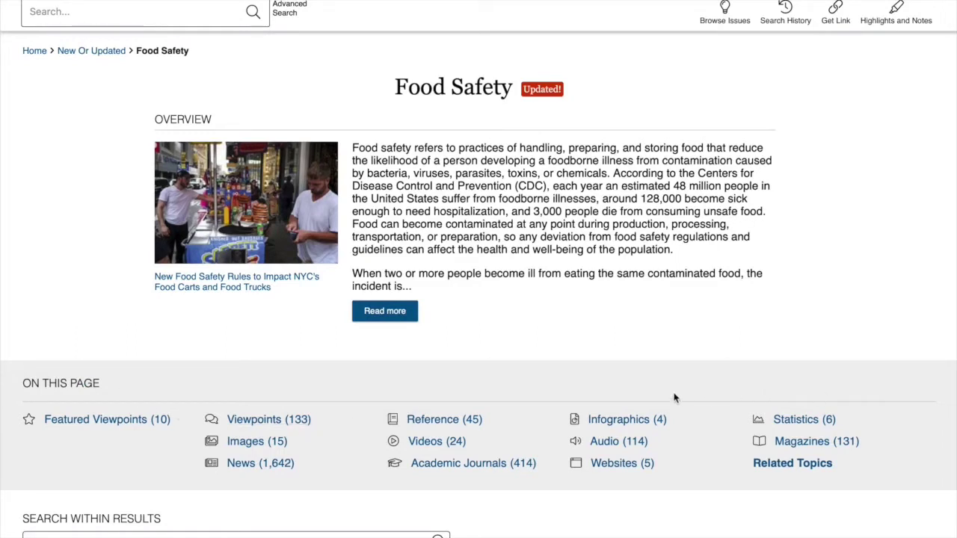
scroll(669, 396, down, 1)
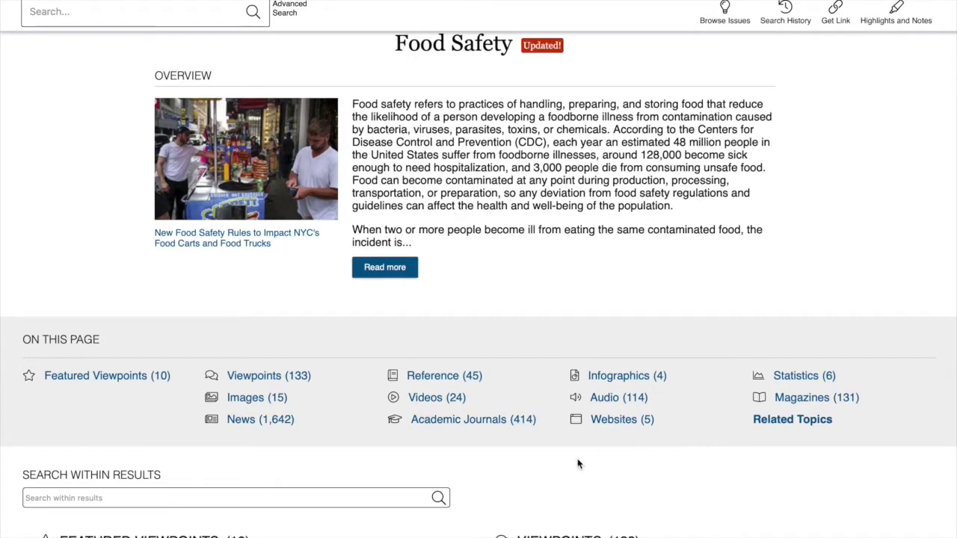
click(269, 375)
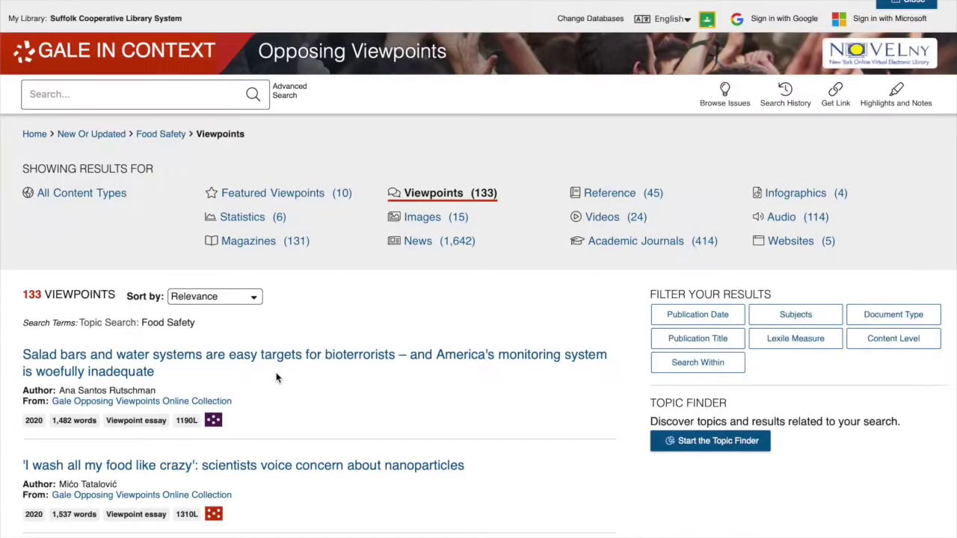
Step: Check the content levels of the listed viewpoint essays and view the Content Level filter options without applying any
scroll(277, 377, down, 3)
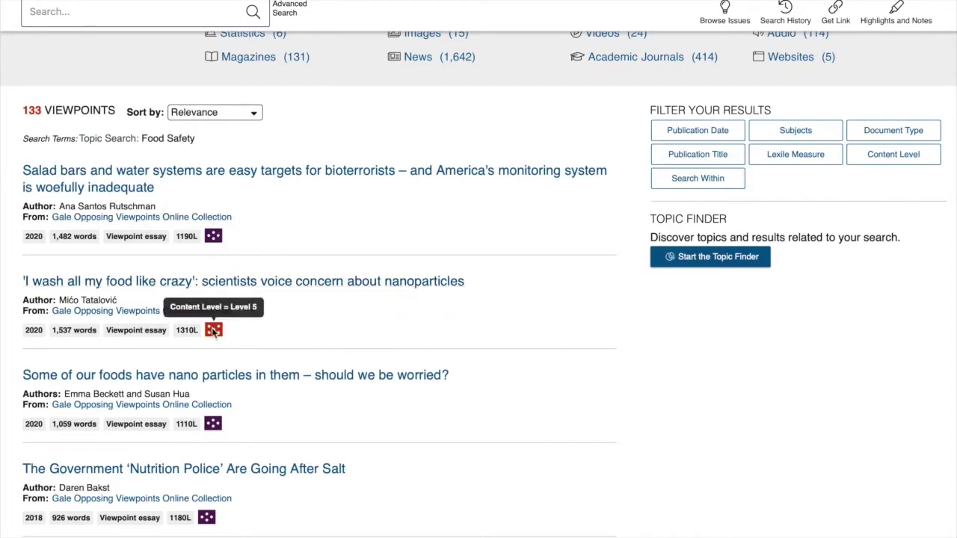
mouse_move(217, 426)
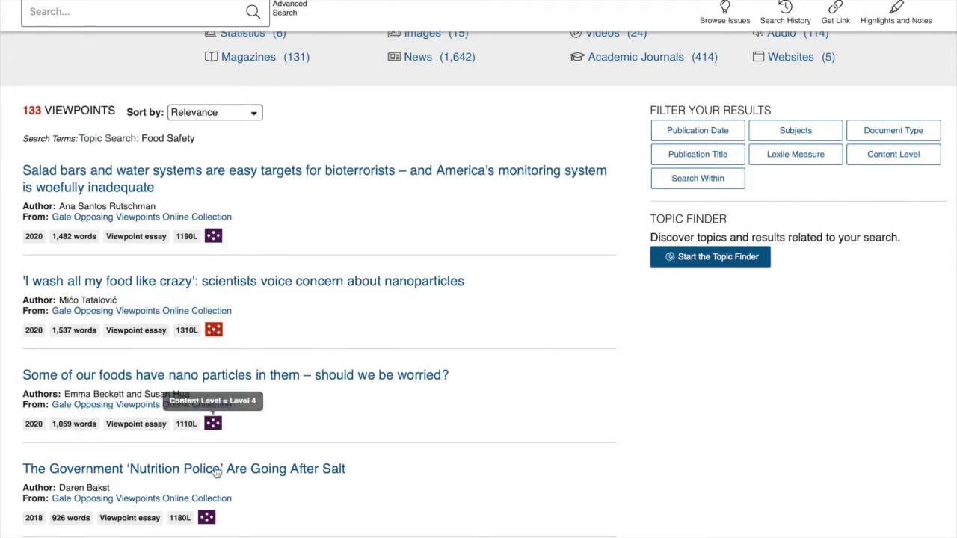
scroll(216, 479, down, 1)
mouse_move(208, 468)
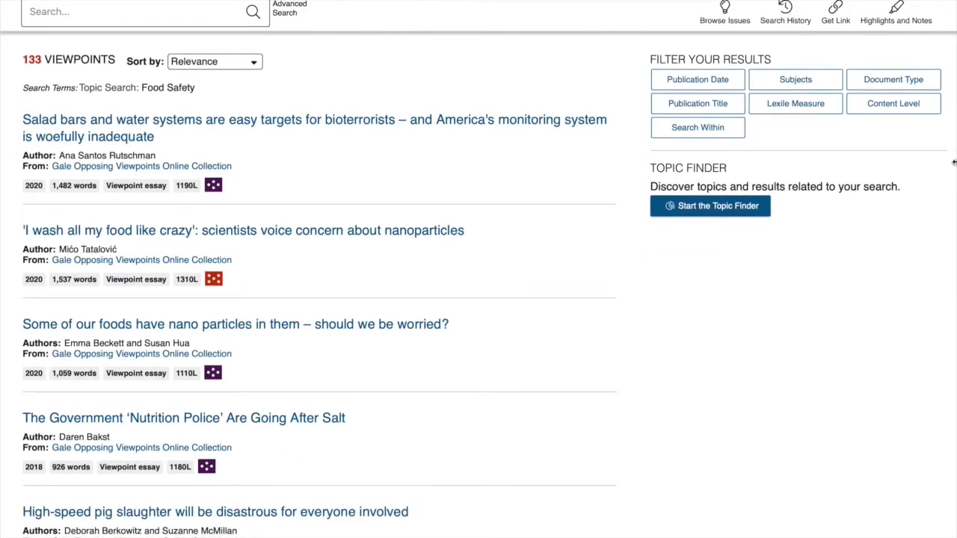
click(885, 109)
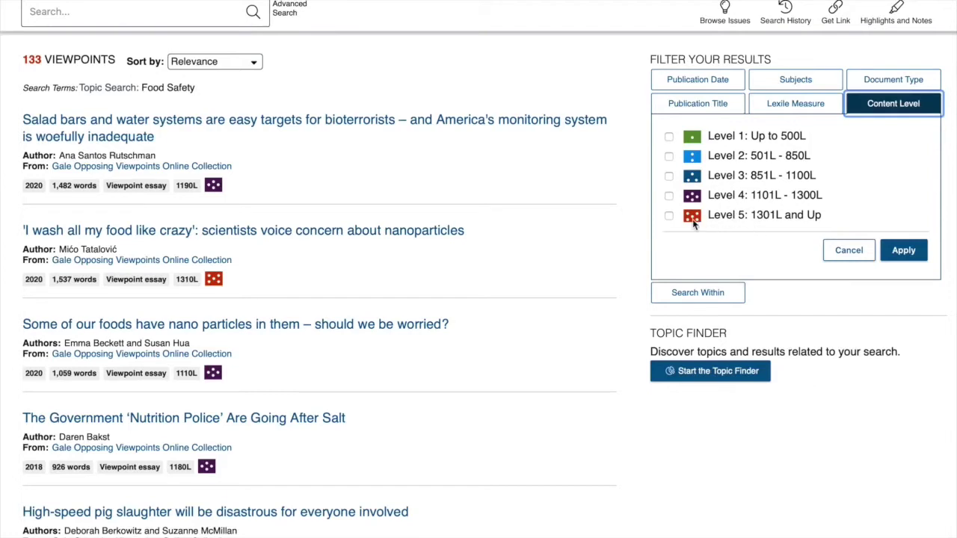
click(846, 251)
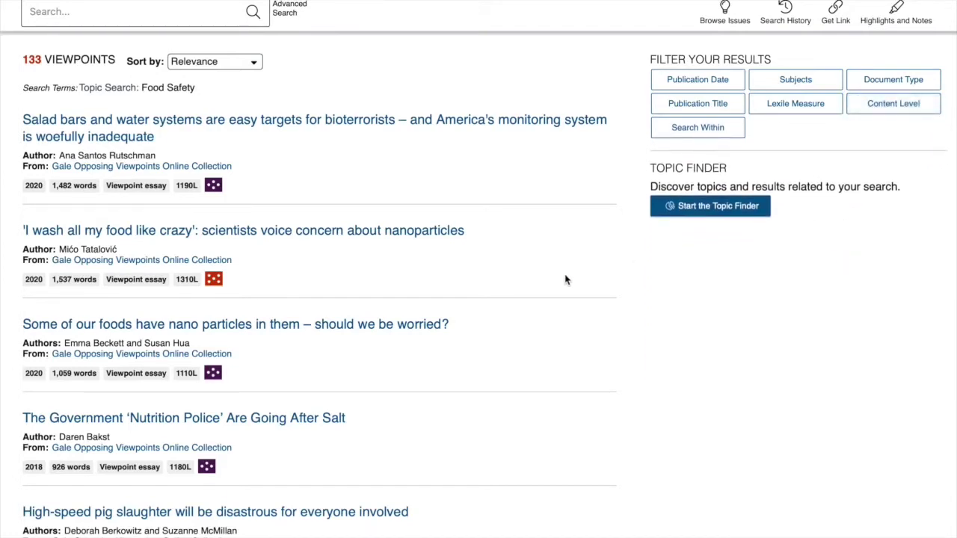
Step: Find the viewpoint essay "Genetically Modified Food Is Healthy" in the results and open it
scroll(565, 278, down, 2)
scroll(566, 280, down, 4)
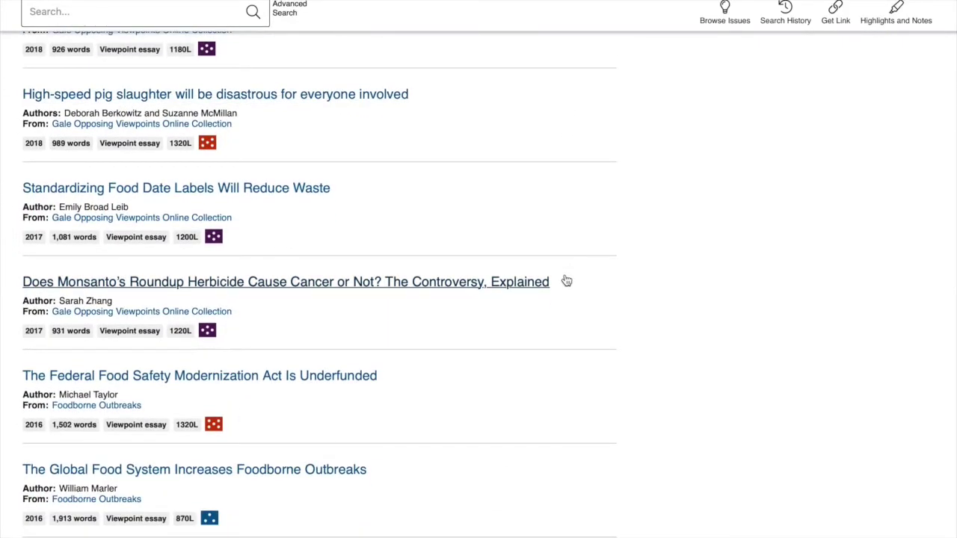
scroll(566, 280, down, 4)
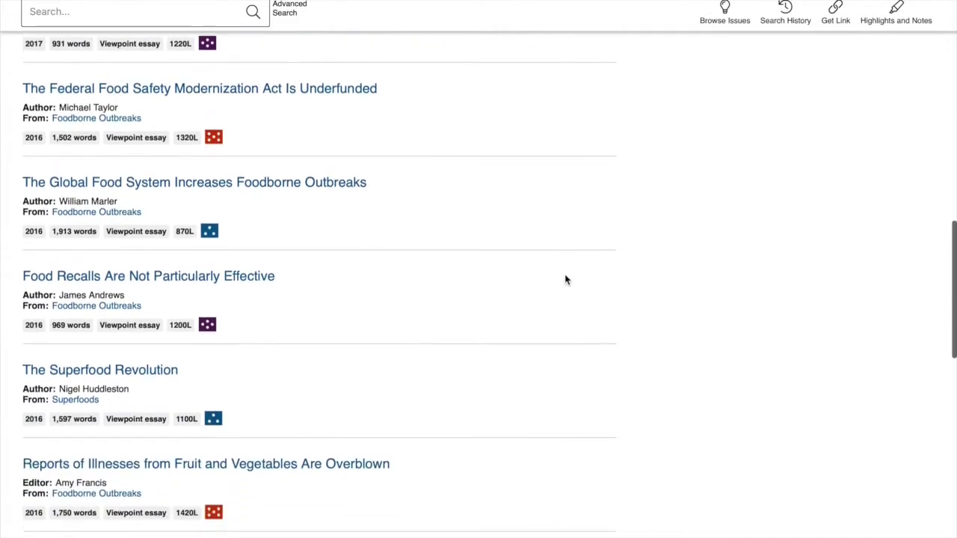
scroll(565, 280, down, 7)
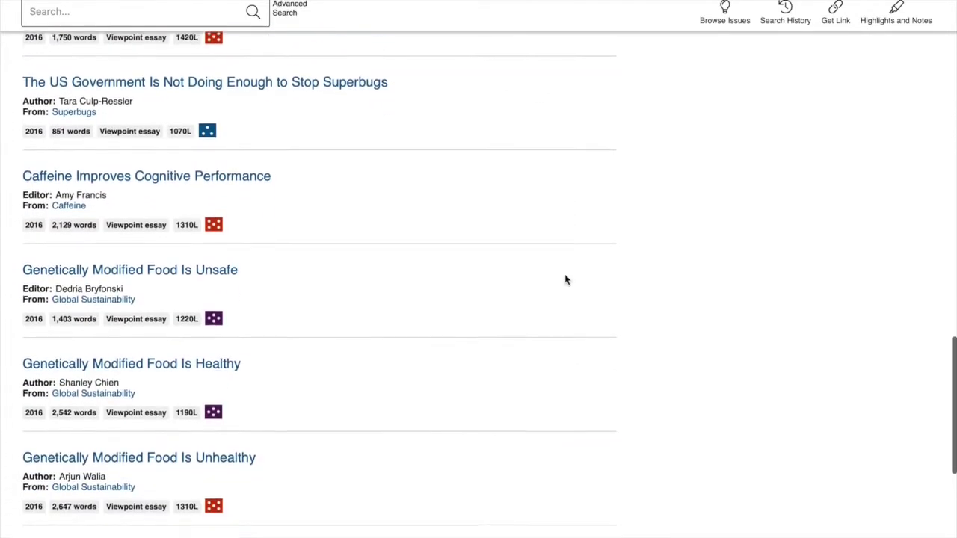
scroll(566, 280, down, 2)
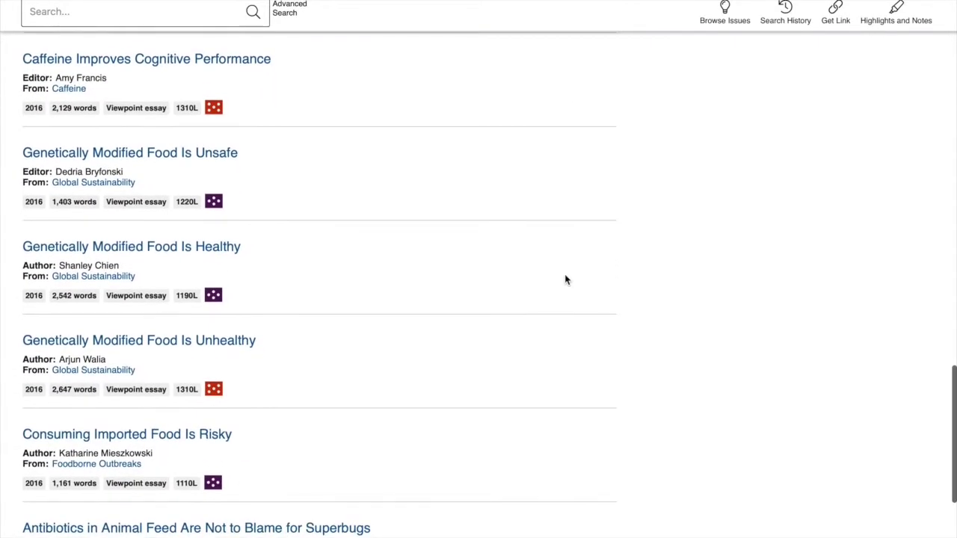
scroll(564, 280, down, 3)
scroll(564, 280, up, 1)
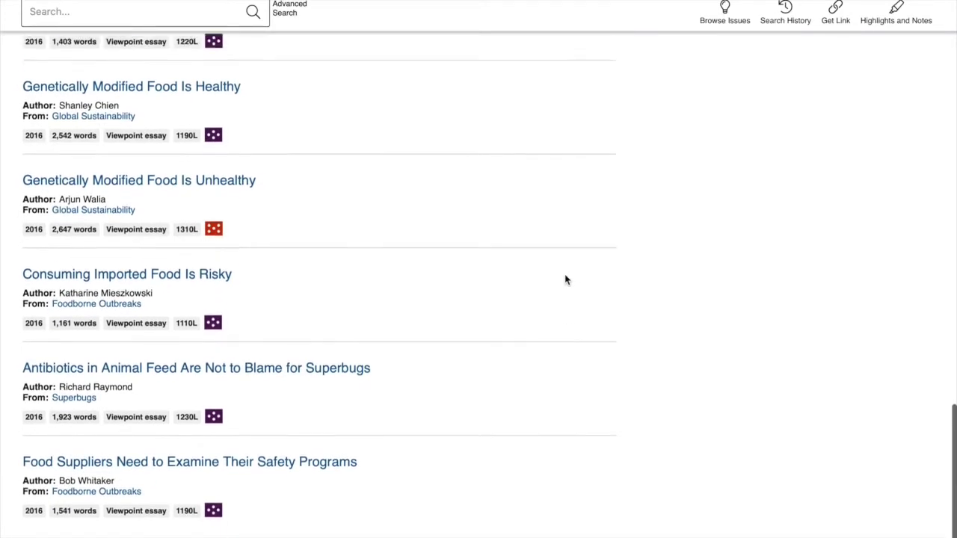
scroll(564, 280, up, 1)
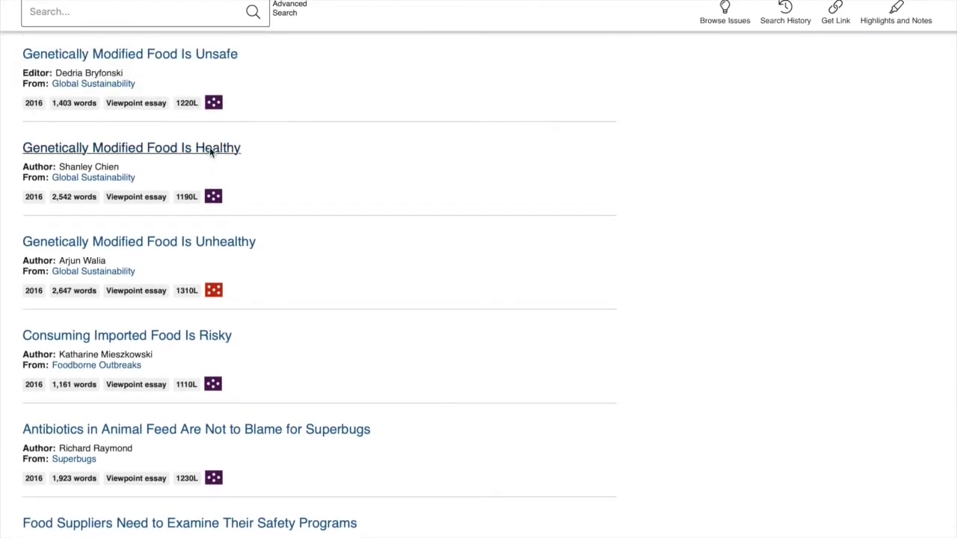
click(210, 150)
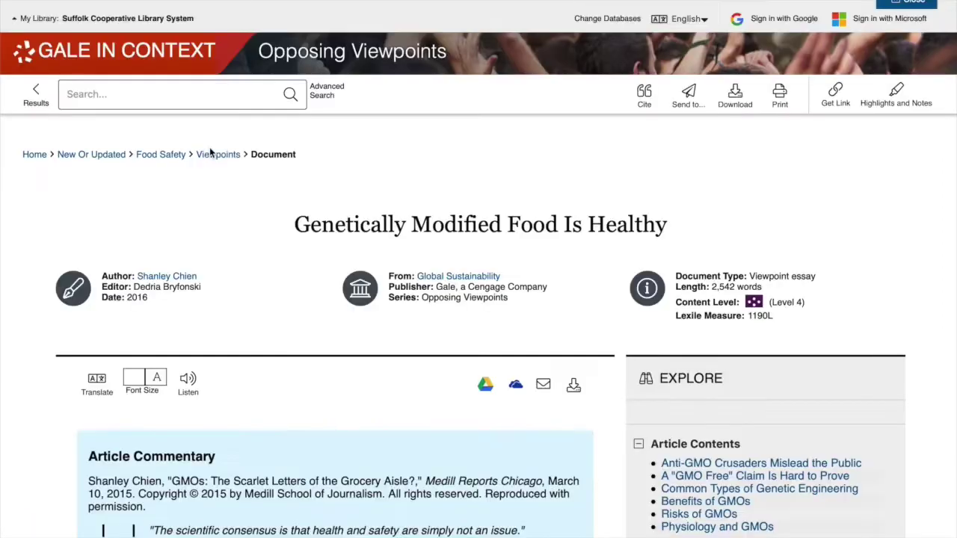
Step: Look through the essay's article commentary, opening text and Related Subjects list
scroll(305, 317, down, 3)
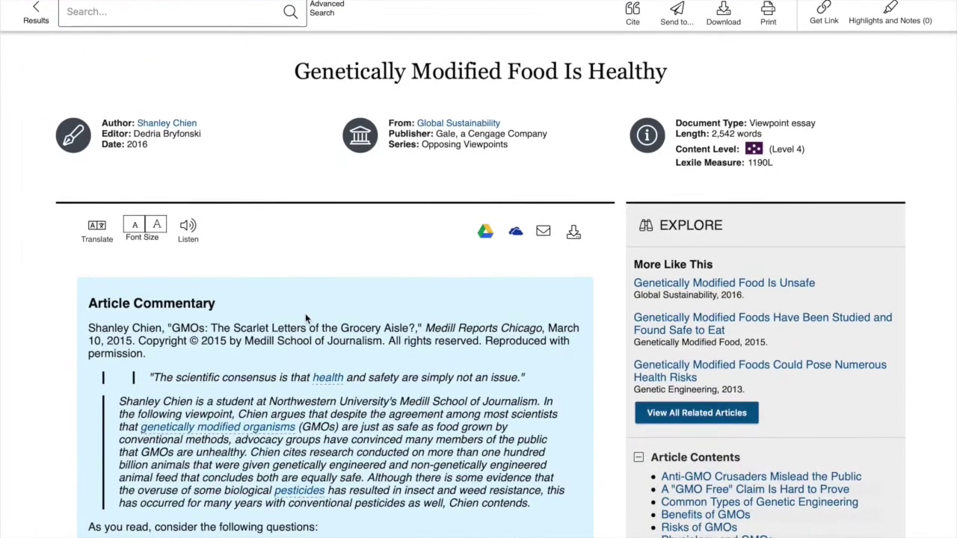
scroll(305, 313, down, 1)
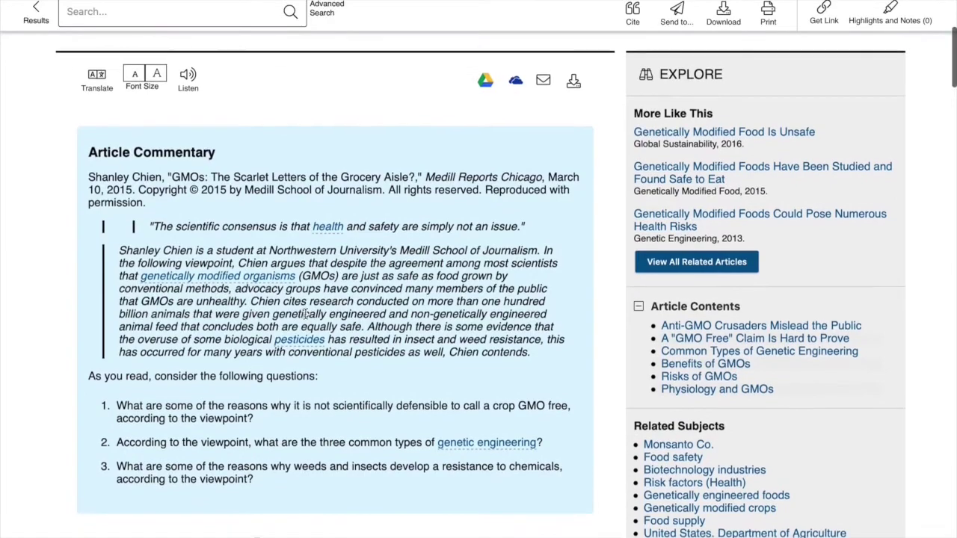
scroll(305, 313, down, 1)
scroll(304, 315, down, 5)
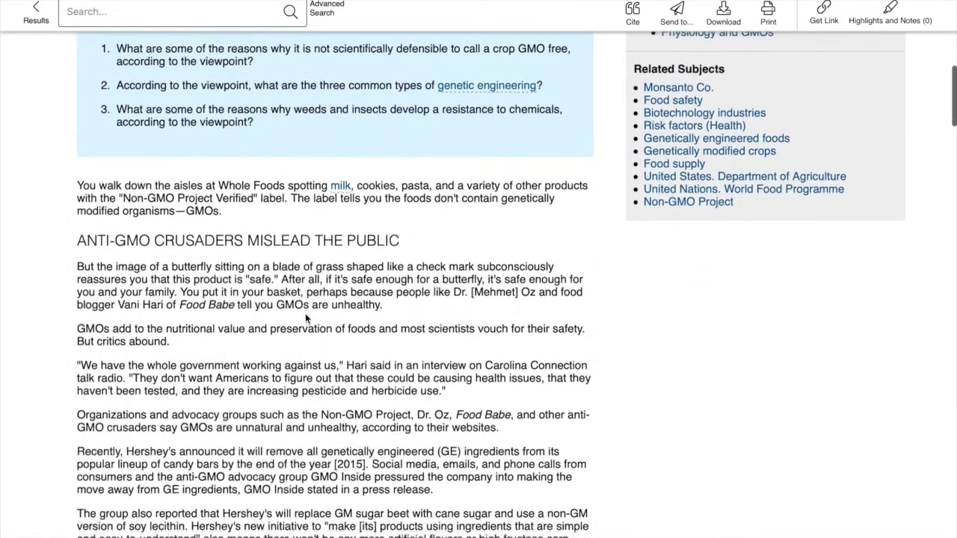
scroll(305, 317, up, 3)
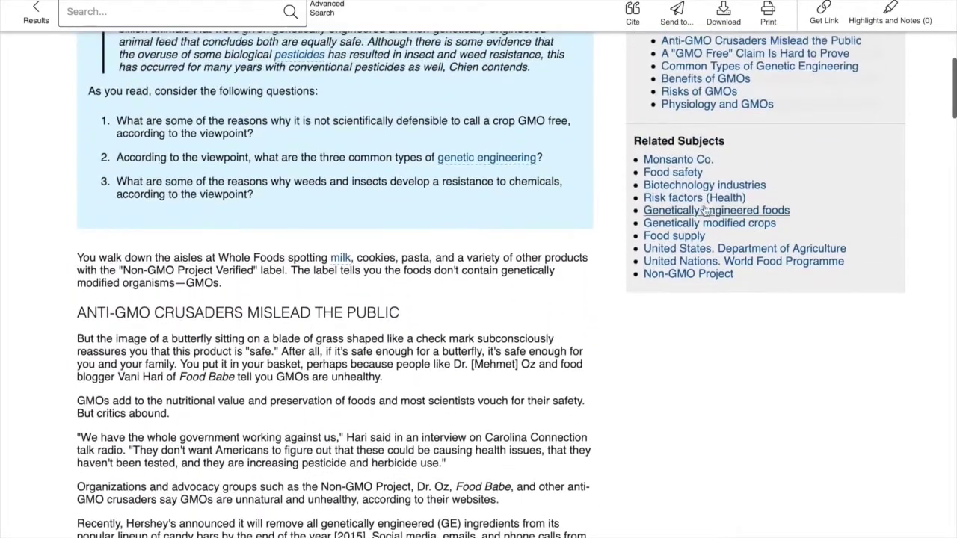
Step: Look over the essay's opening text, Article Contents and Related Subjects, and jump to its Benefits of GMOs section
scroll(710, 203, up, 1)
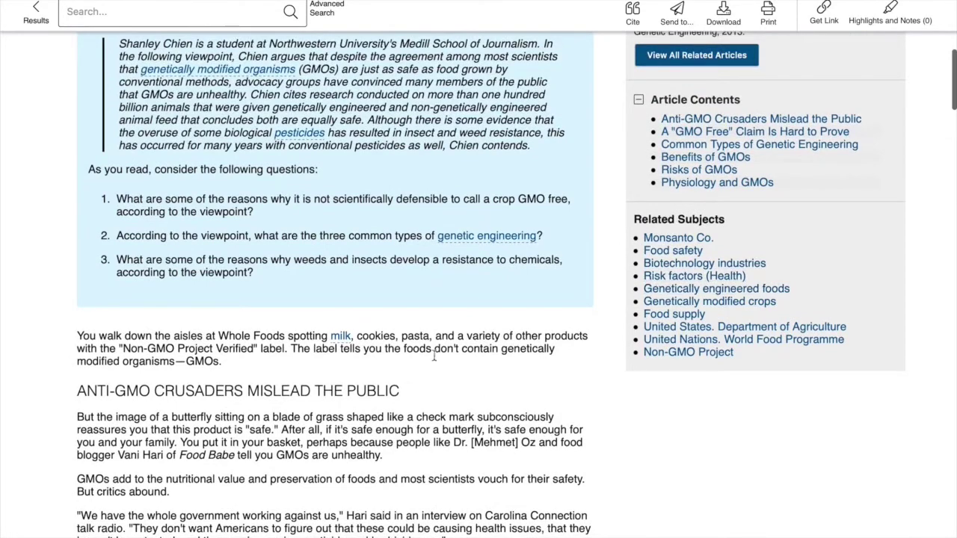
scroll(350, 393, down, 7)
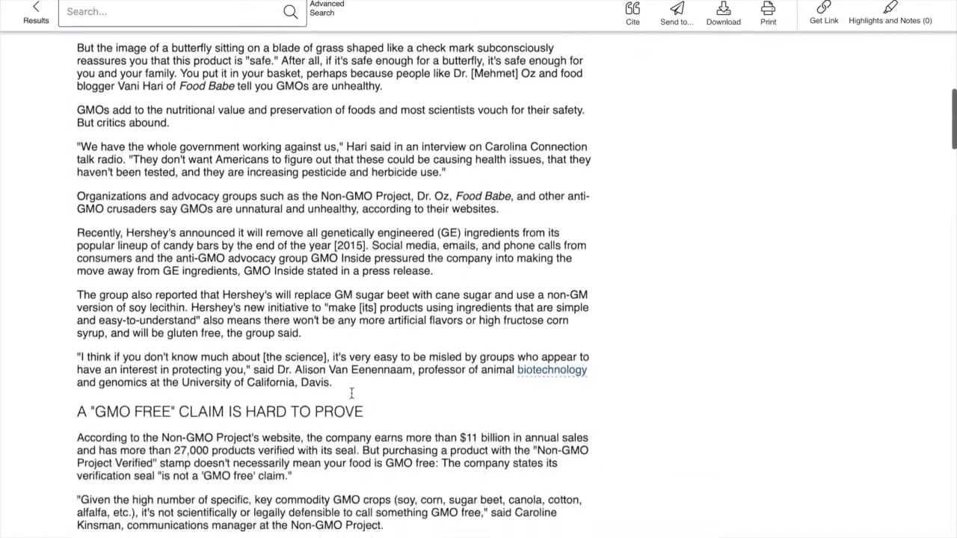
scroll(351, 393, up, 5)
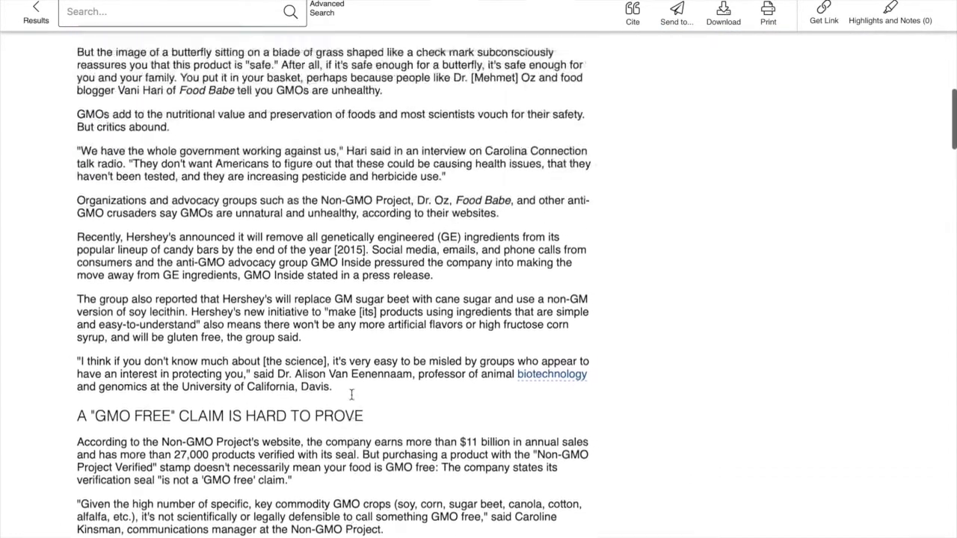
scroll(350, 394, up, 1)
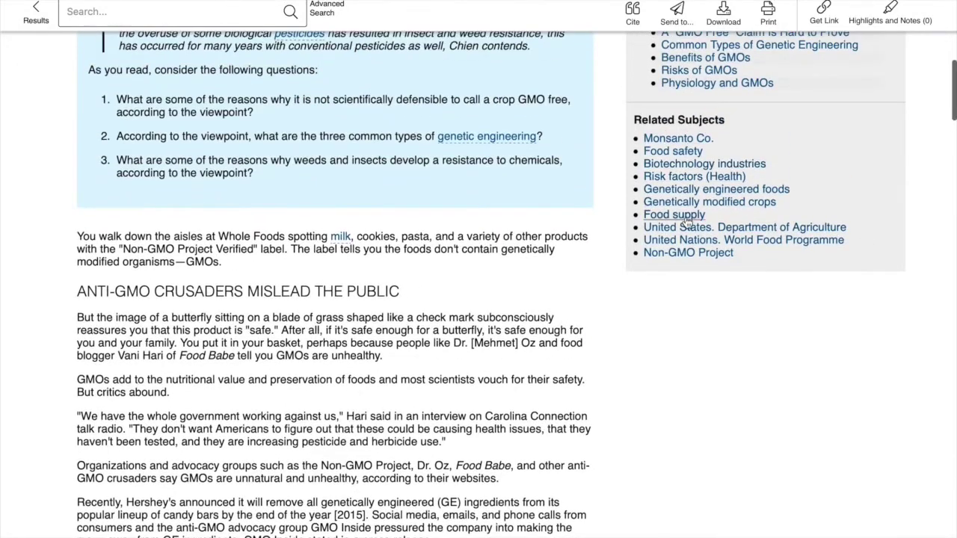
scroll(694, 163, up, 2)
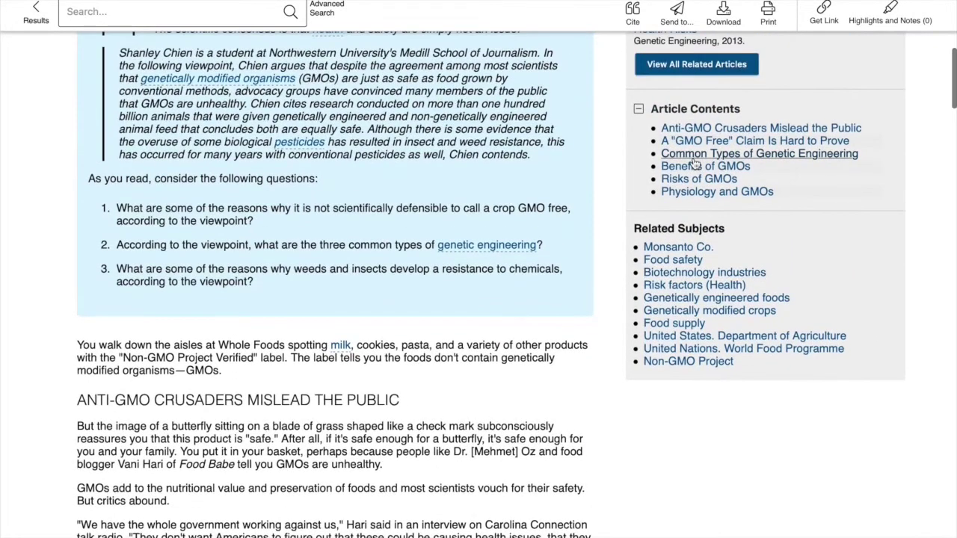
scroll(753, 111, up, 1)
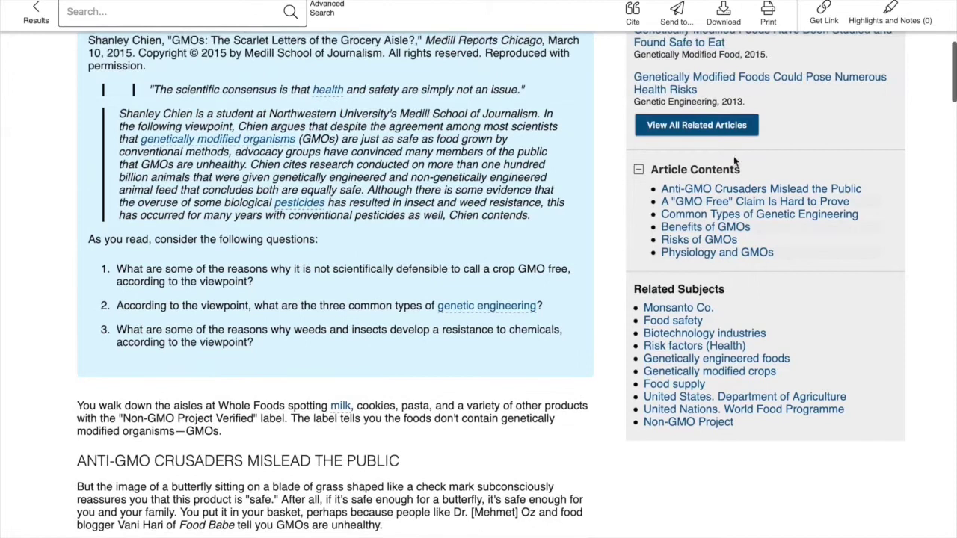
click(724, 229)
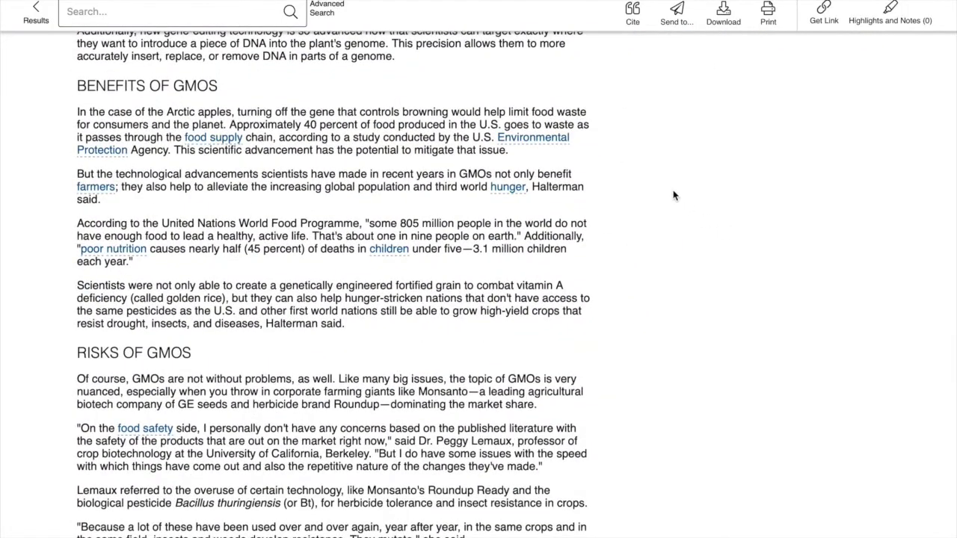
Step: View the essay's citation in MLA 8th Edition and APA 6th Edition formats and close the citation tools
scroll(672, 195, up, 20)
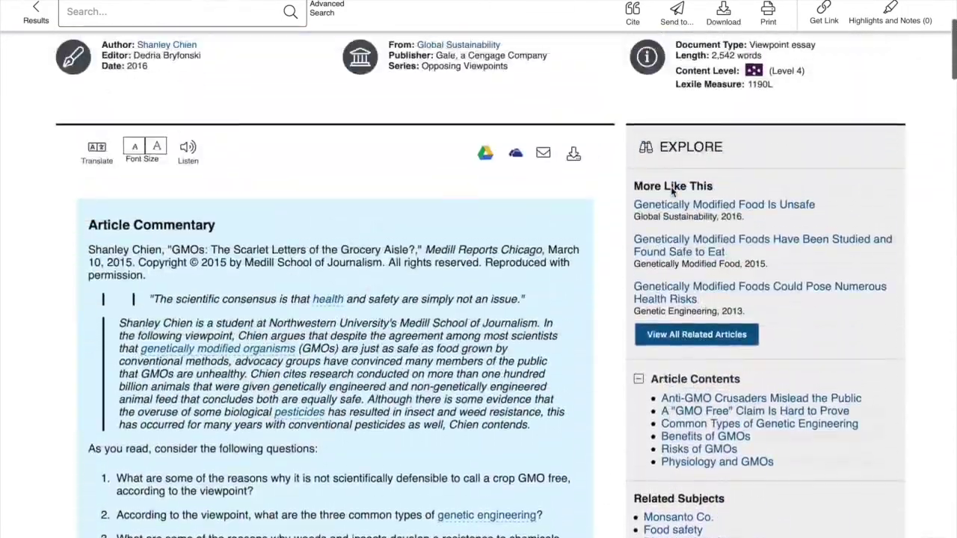
click(632, 14)
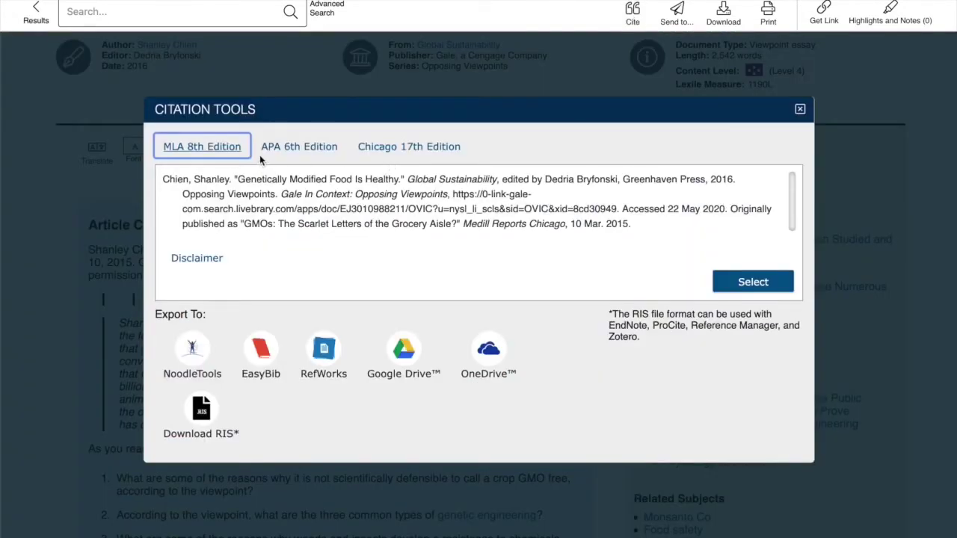
click(316, 153)
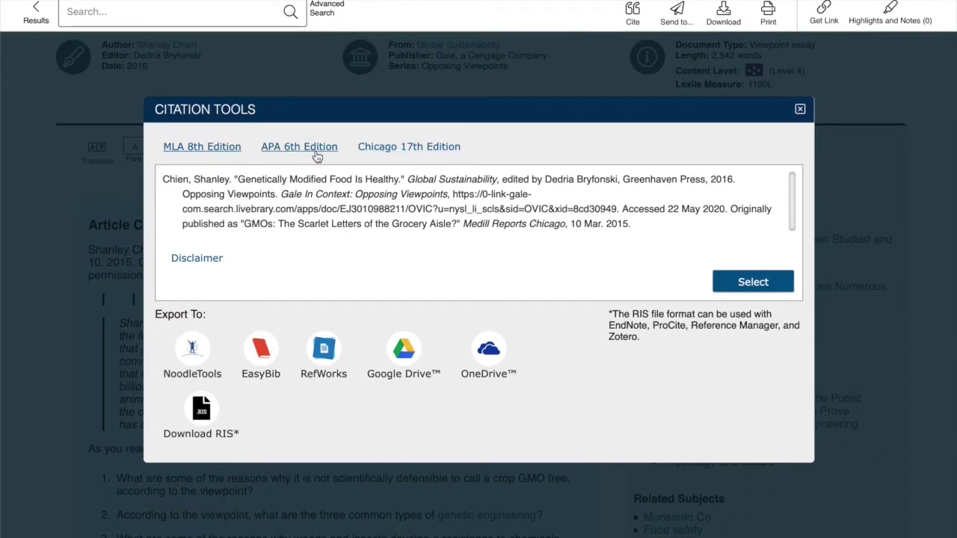
click(204, 149)
click(306, 150)
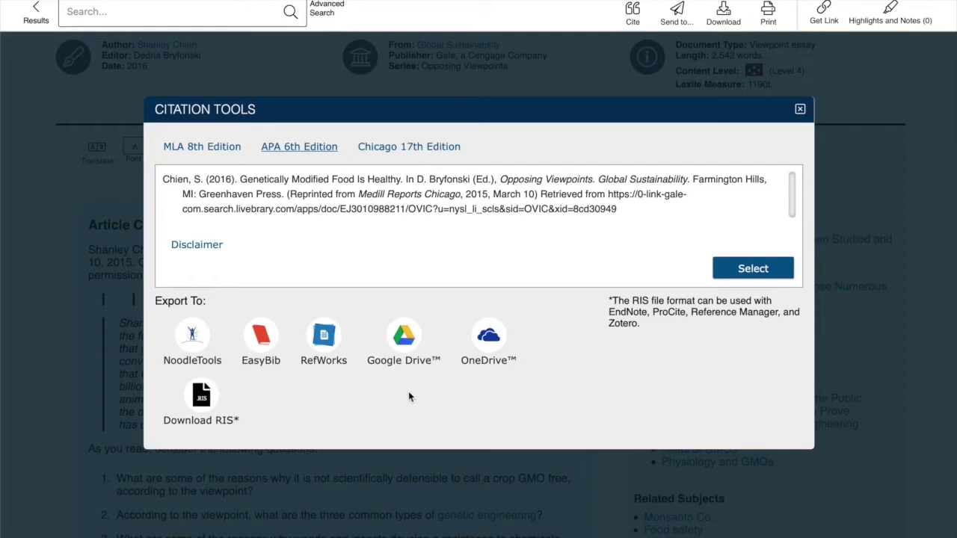
click(799, 110)
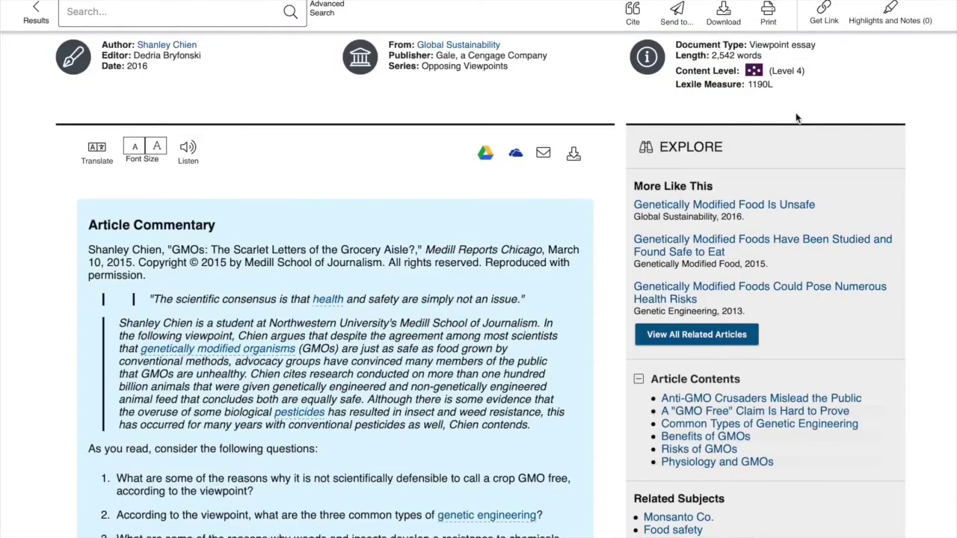
Step: Check the essay's send-to destinations and its link for getting back to the page, without sending or copying anything
click(676, 14)
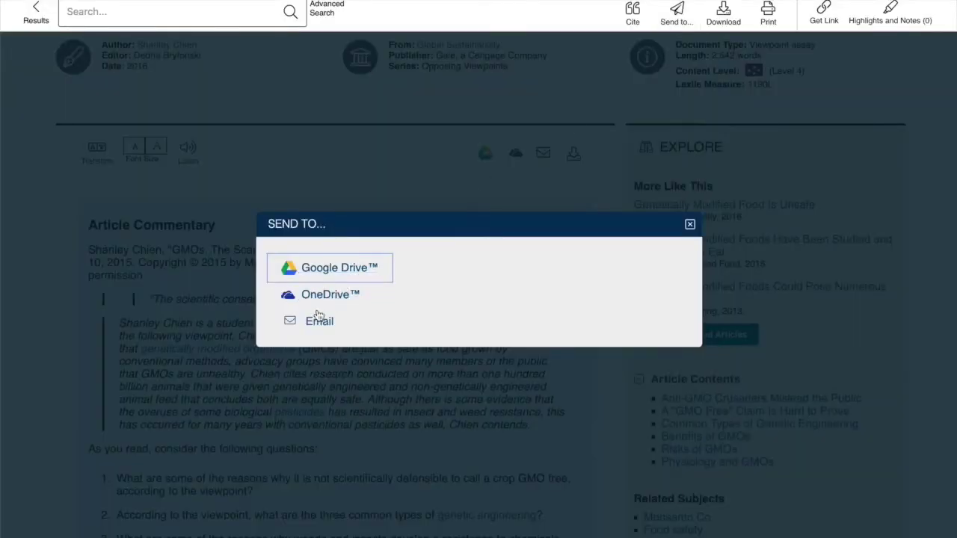
click(689, 226)
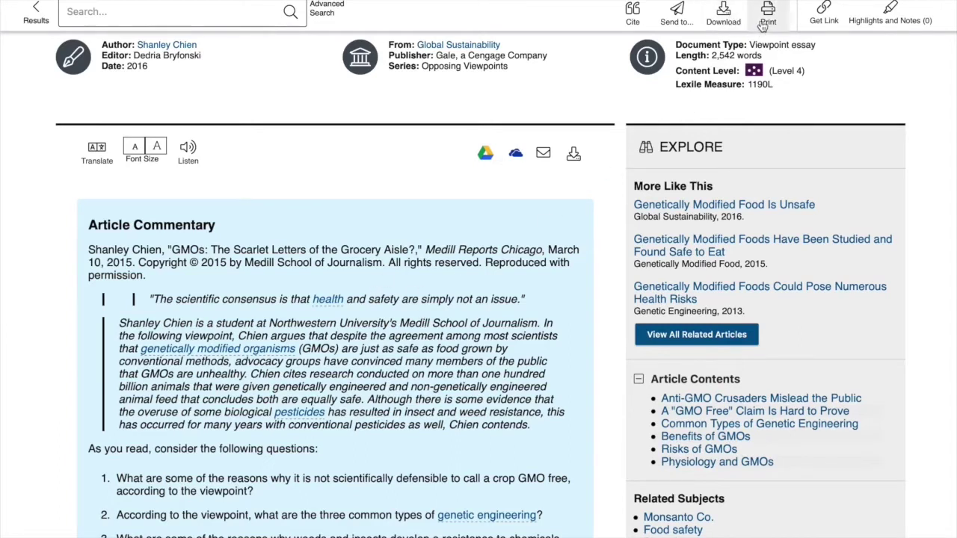
click(823, 23)
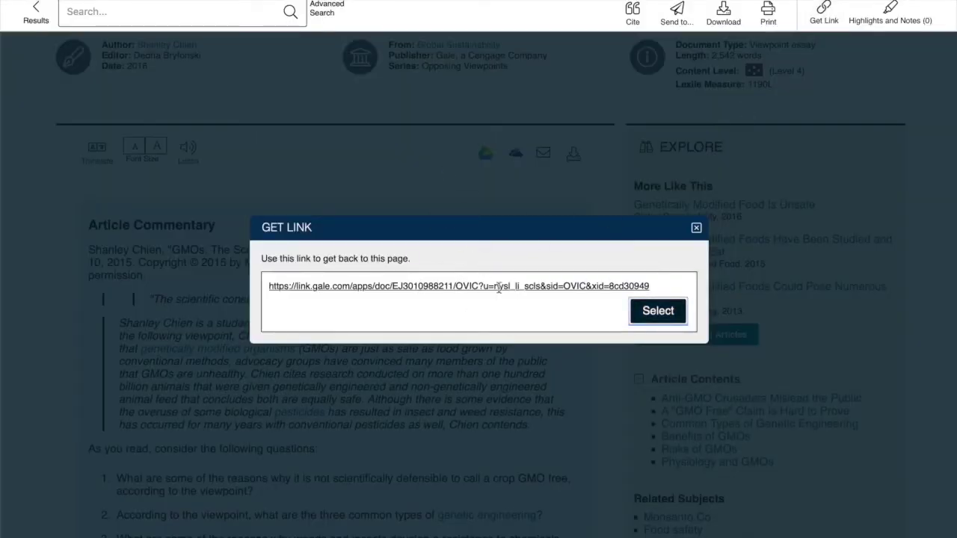
click(696, 227)
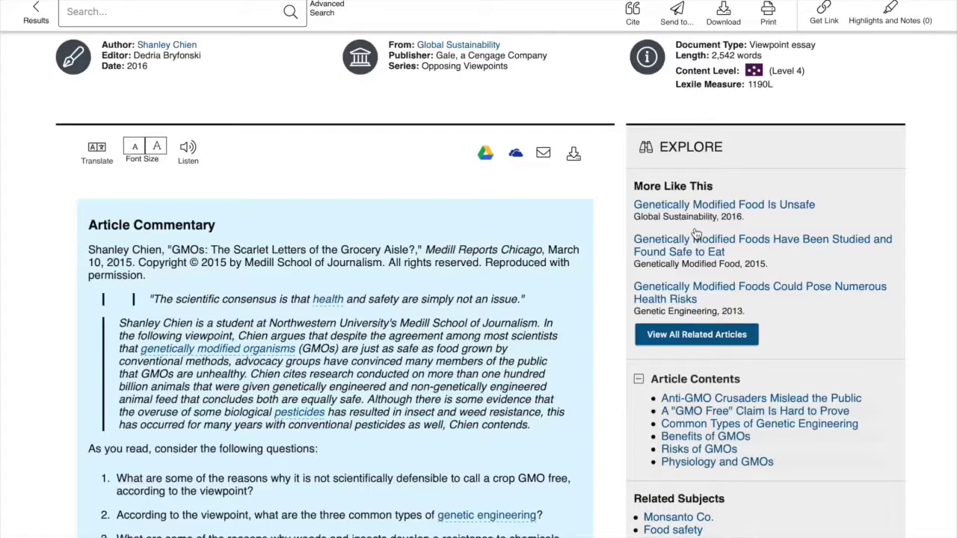
Step: View the Highlights and Notes for the essay and close them
click(902, 15)
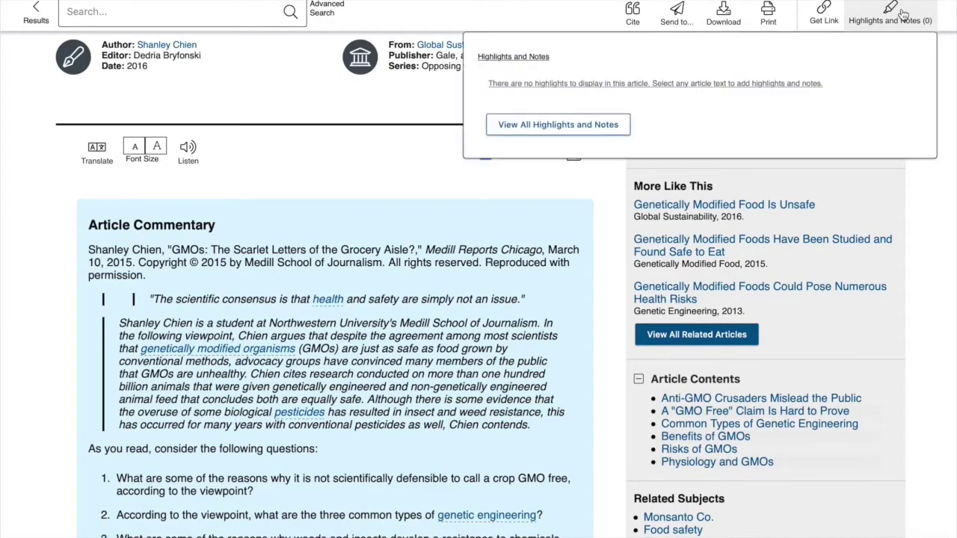
click(534, 126)
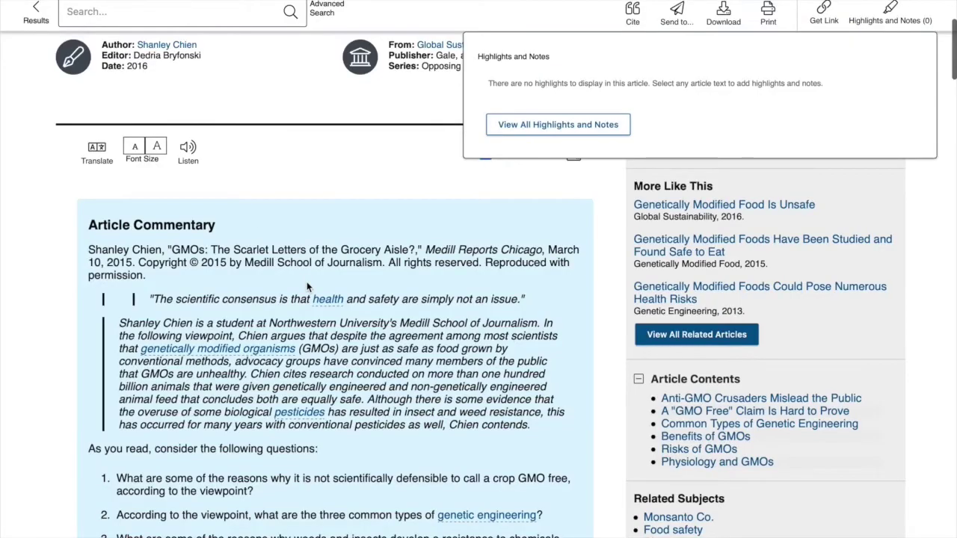
click(311, 200)
Step: Examine the rest of the essay, including its Books and Periodicals lists, Source Citation and More Like This articles
scroll(397, 310, down, 3)
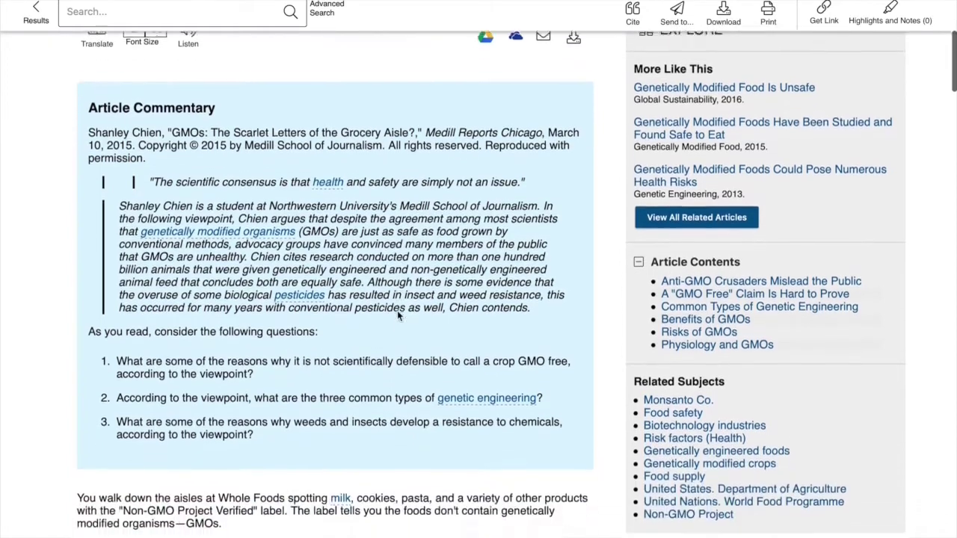
scroll(397, 311, down, 5)
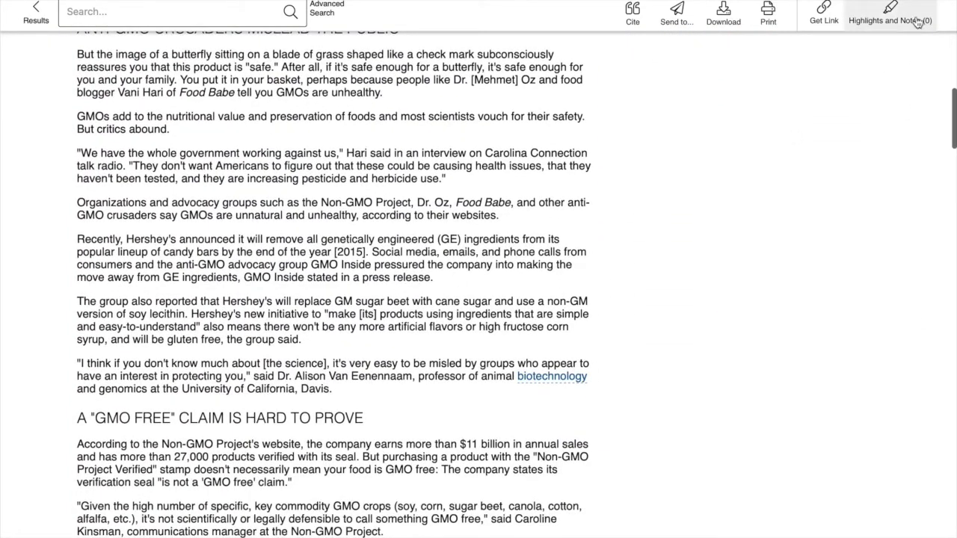
scroll(766, 171, down, 10)
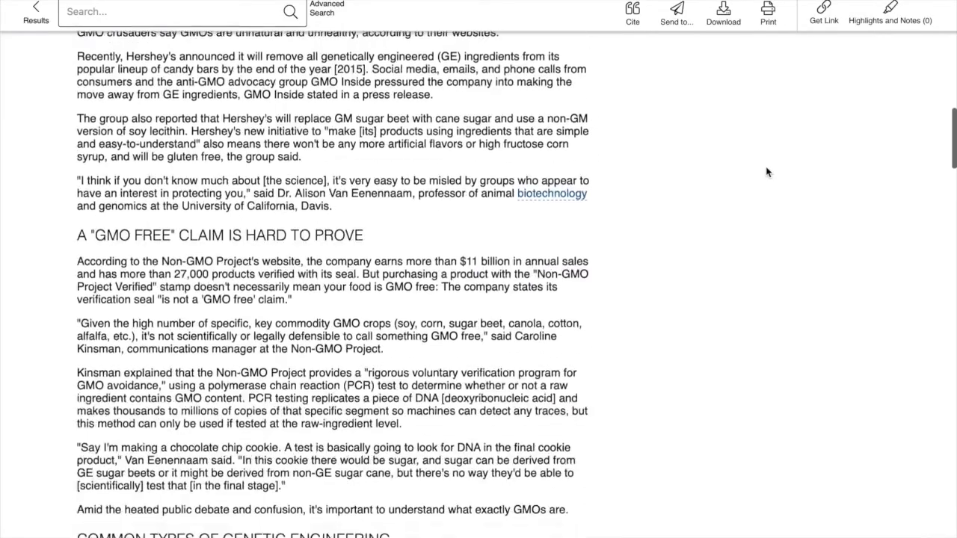
scroll(766, 172, down, 18)
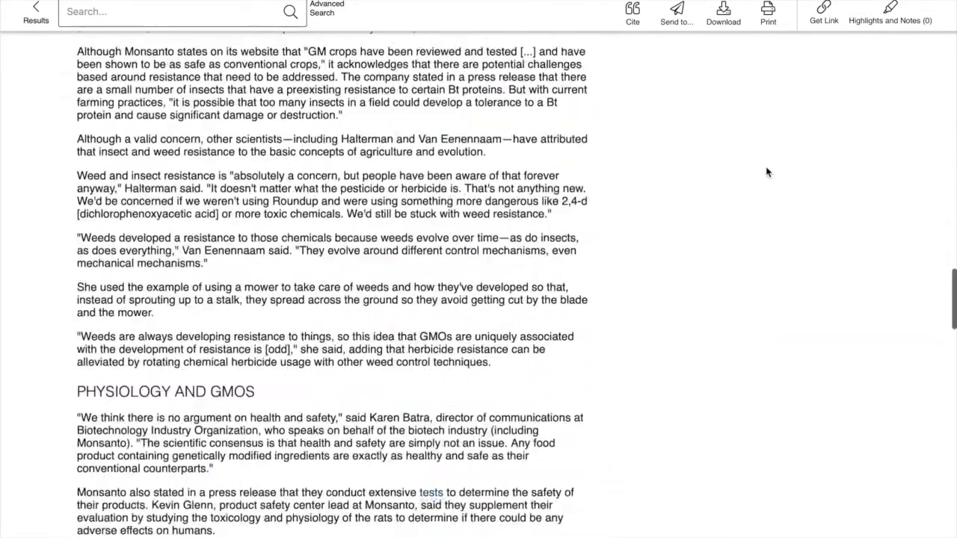
scroll(766, 171, down, 6)
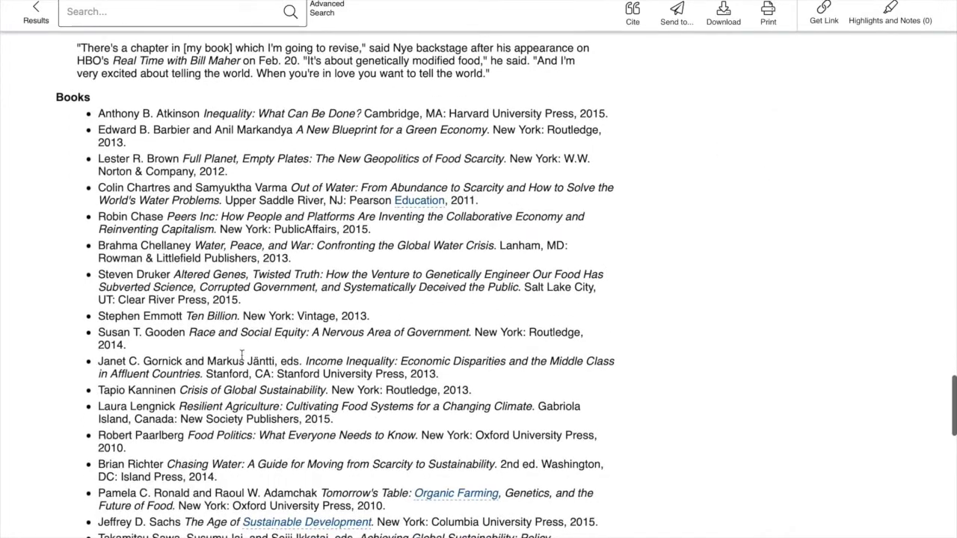
scroll(257, 385, down, 1)
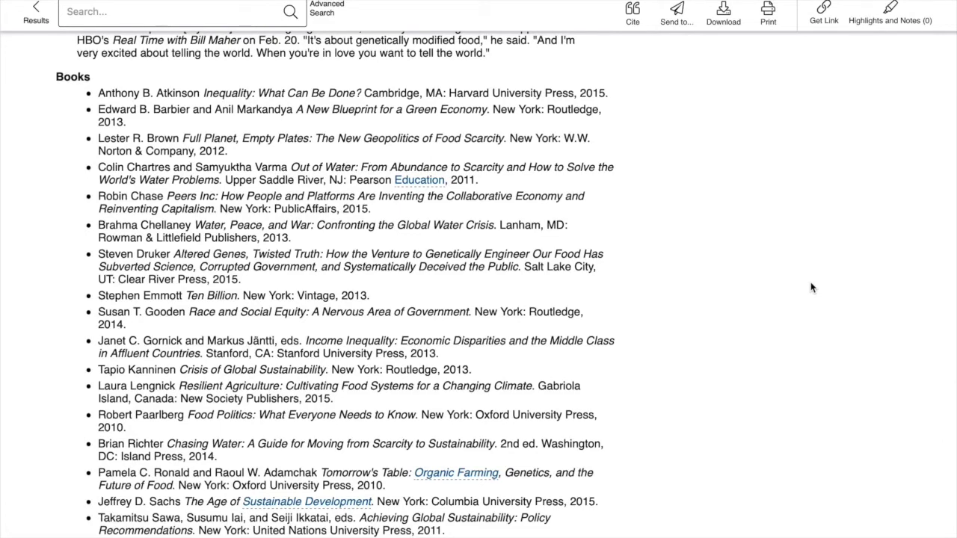
scroll(810, 282, down, 7)
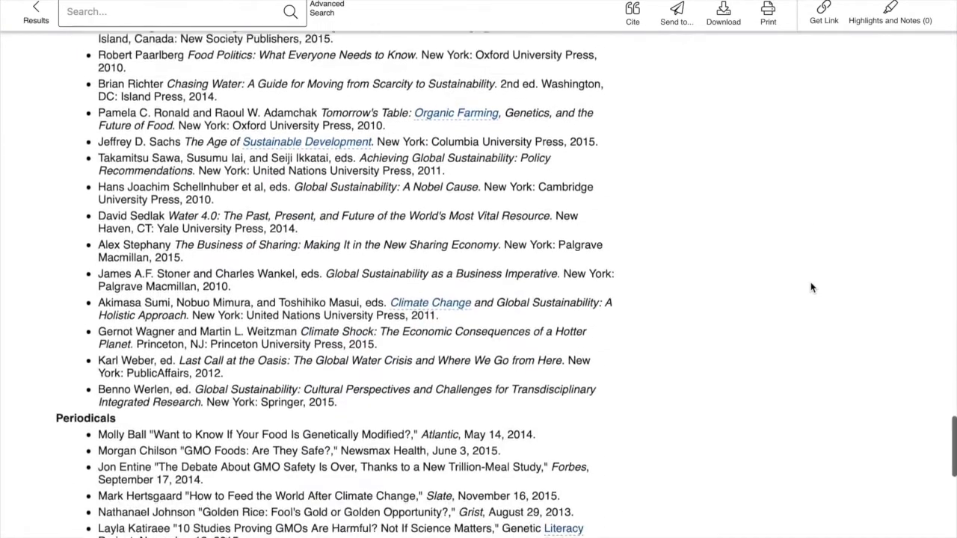
scroll(810, 288, down, 3)
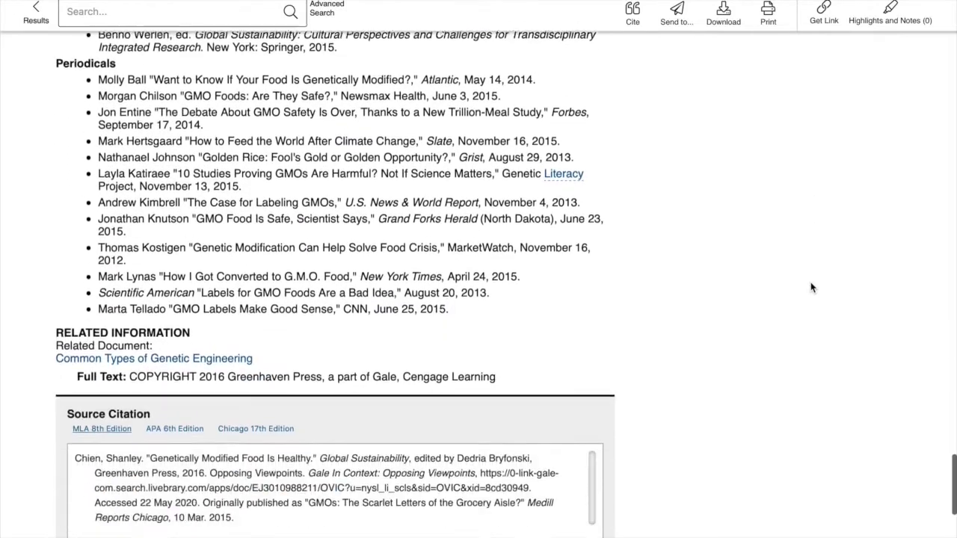
scroll(811, 288, up, 2)
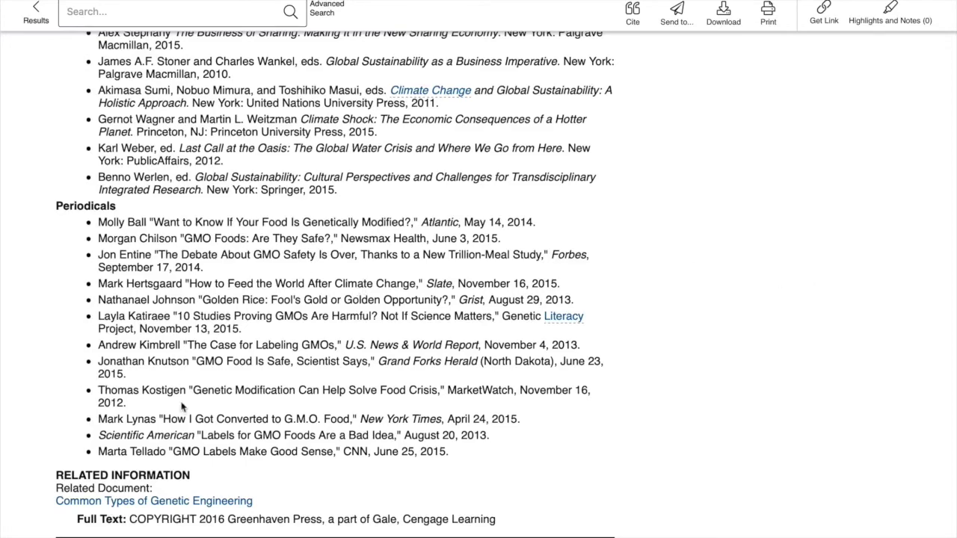
scroll(419, 275, up, 5)
scroll(416, 273, down, 11)
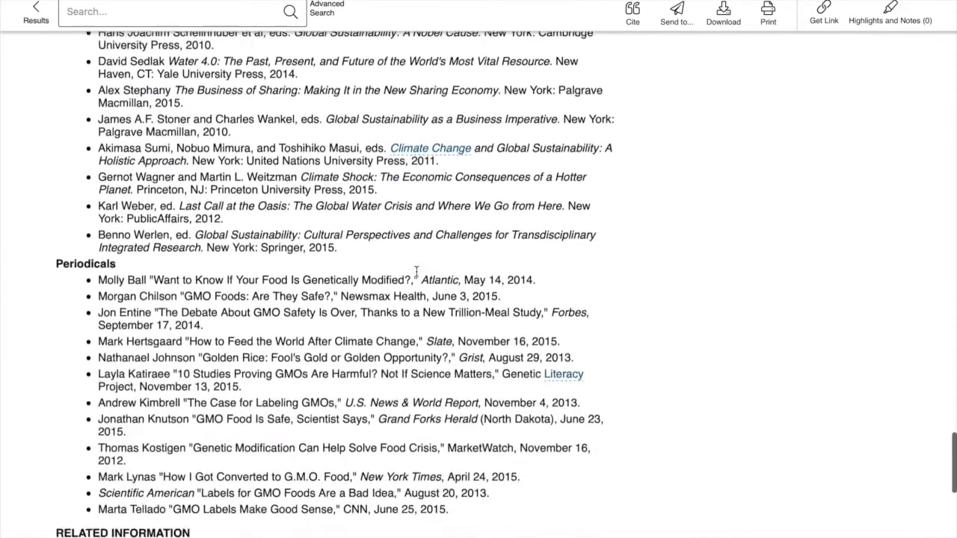
scroll(277, 343, down, 1)
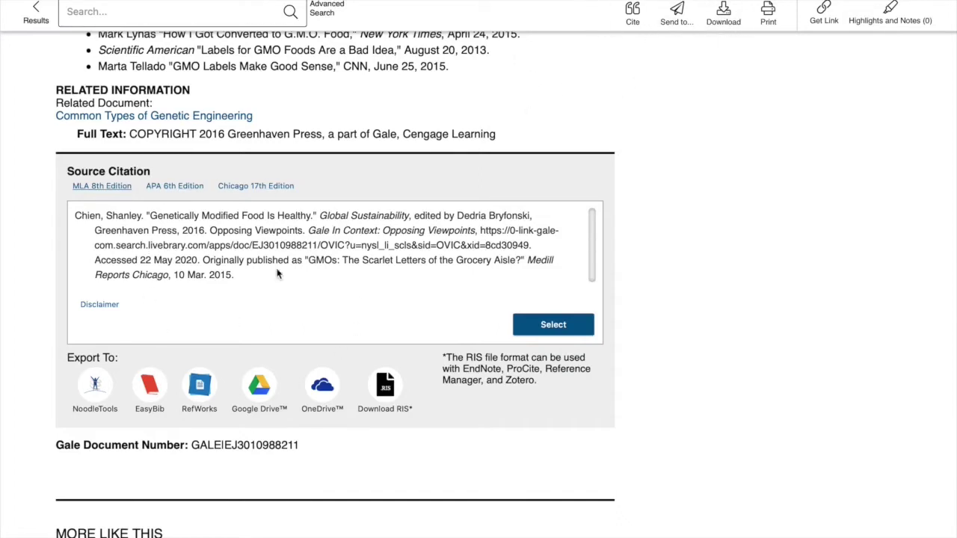
scroll(209, 305, down, 3)
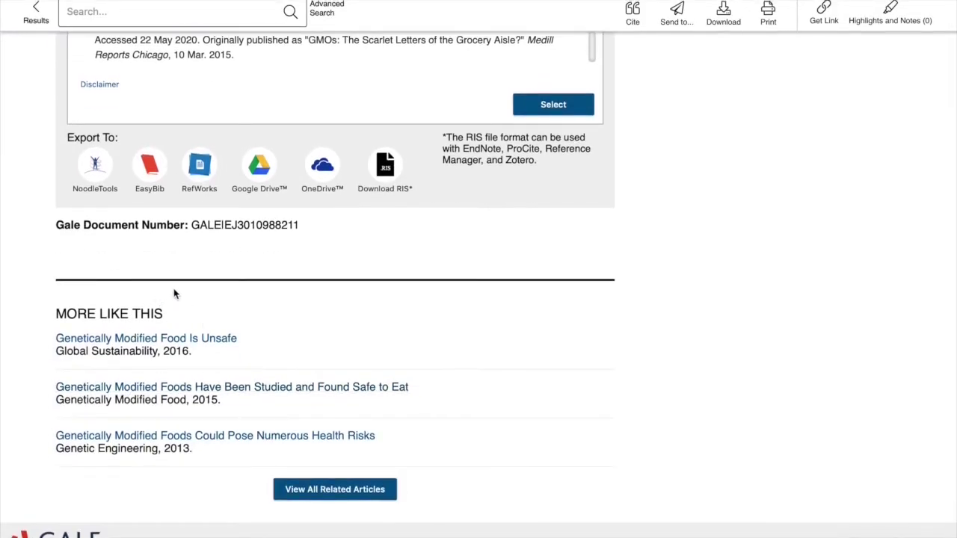
Step: Return from the essay to the Opposing Viewpoints home page
scroll(272, 262, up, 20)
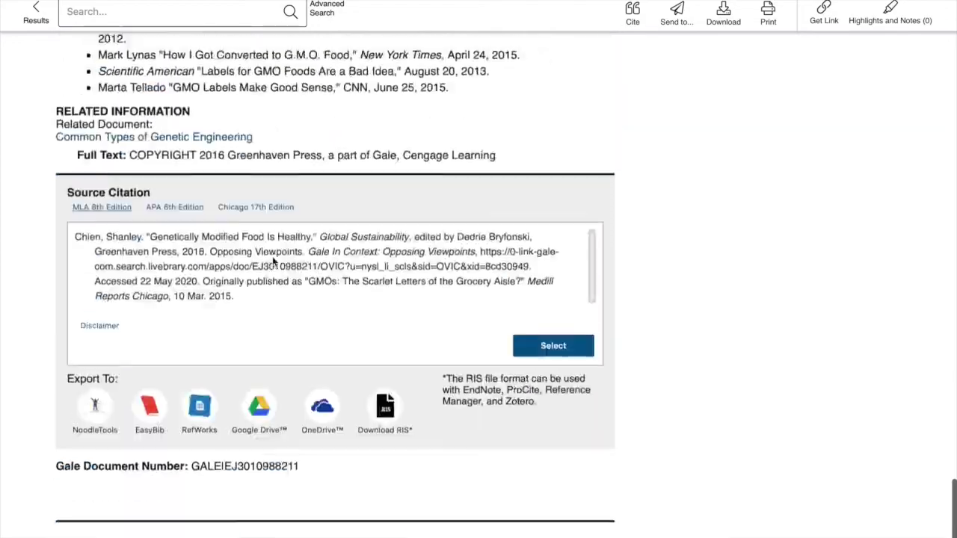
scroll(273, 261, up, 20)
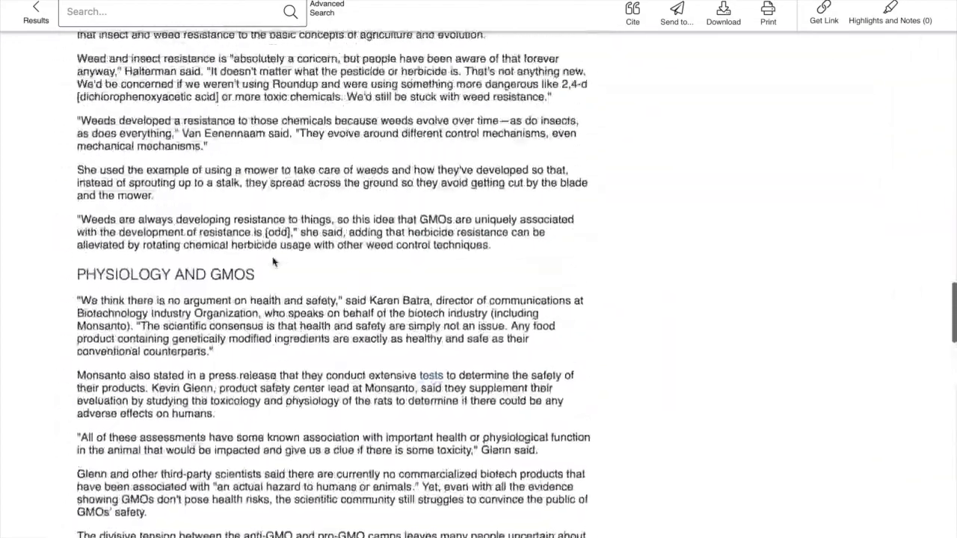
scroll(274, 259, up, 20)
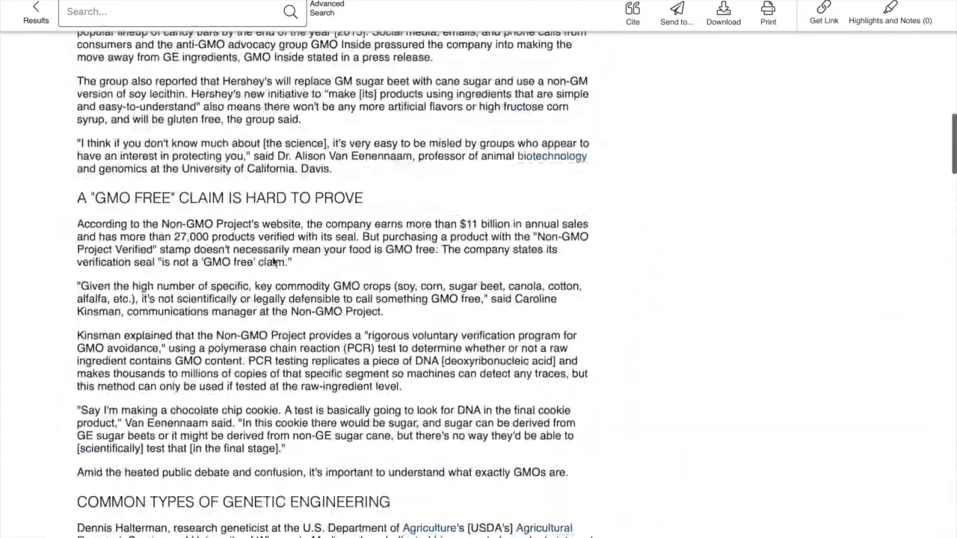
scroll(272, 261, up, 3)
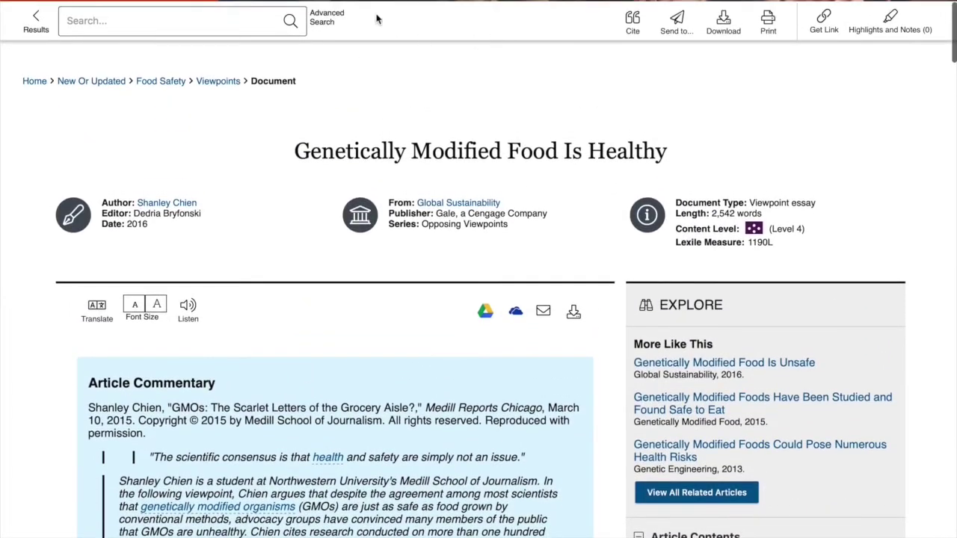
click(34, 82)
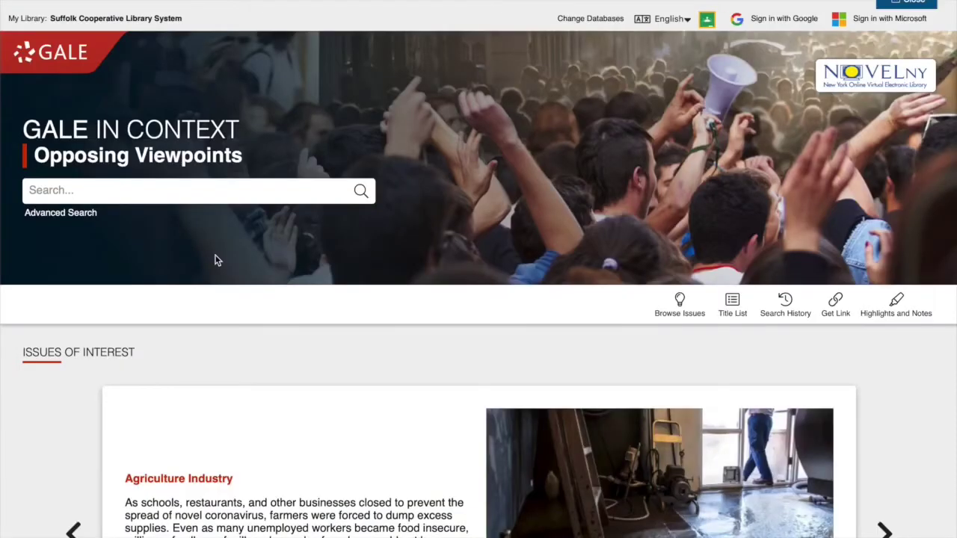
Step: Set up an advanced search for the keyword phrase "Mental health" combined by And with the keyword "support"
click(82, 215)
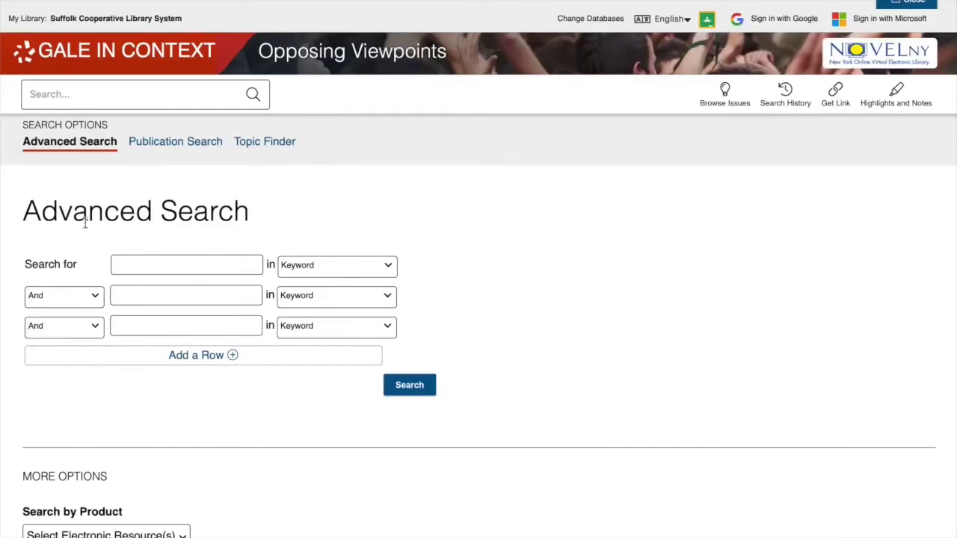
click(119, 264)
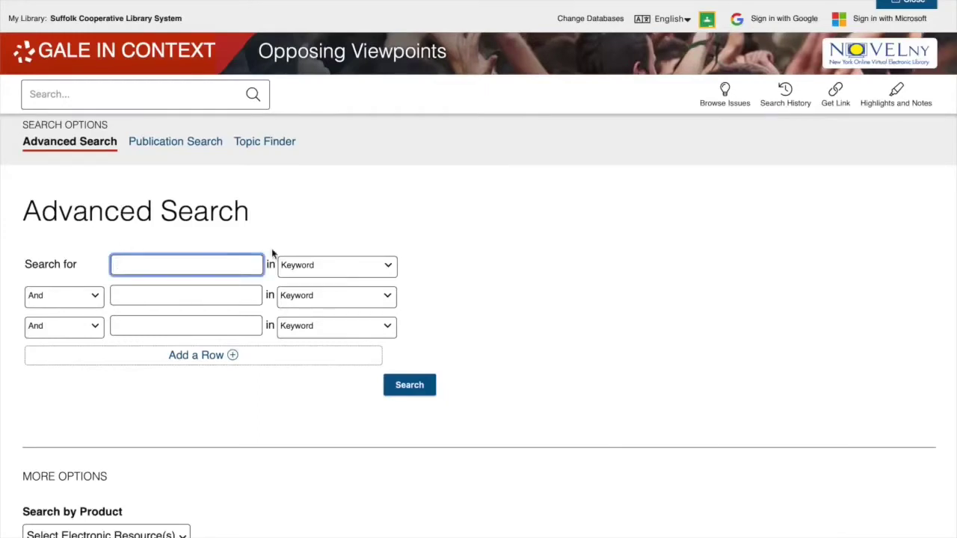
text(mental)
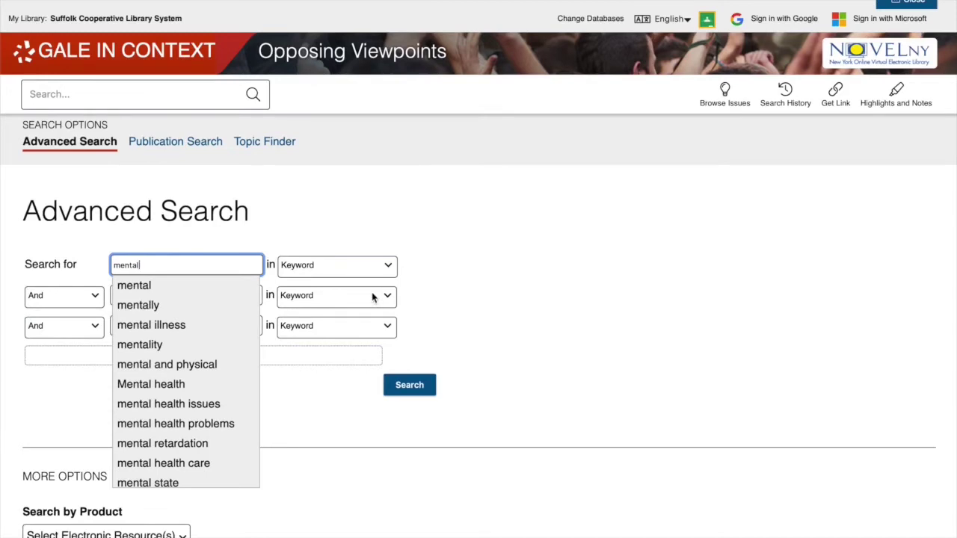
text( health)
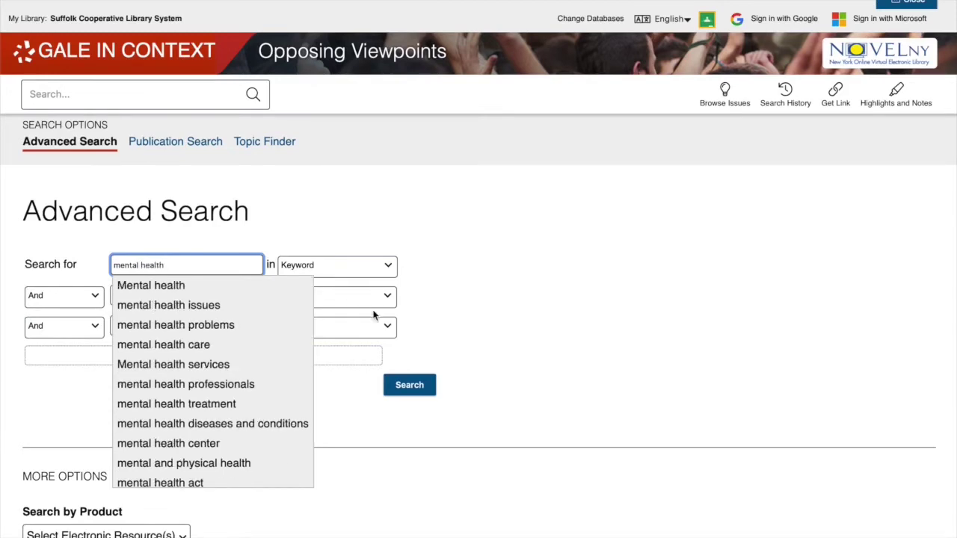
click(239, 291)
click(197, 293)
text(su)
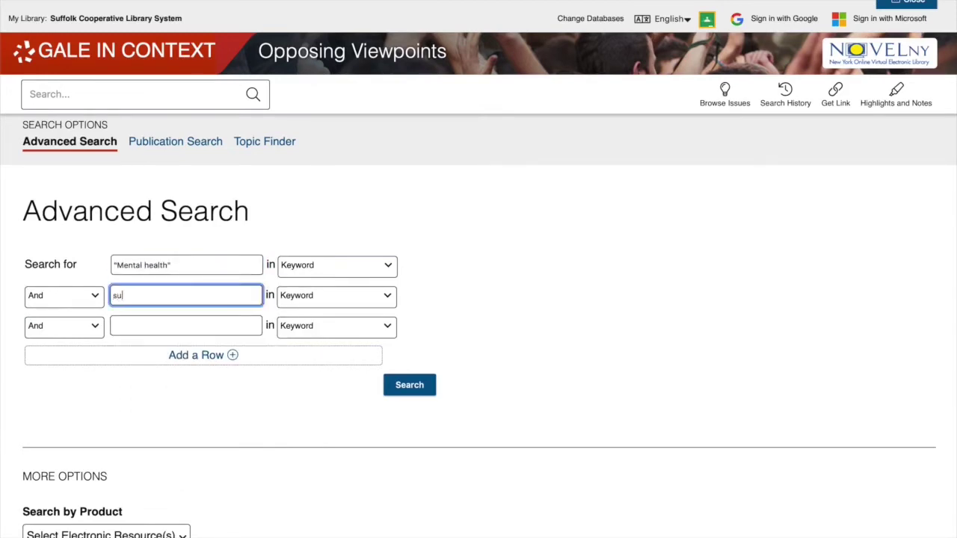
text(pport)
click(164, 318)
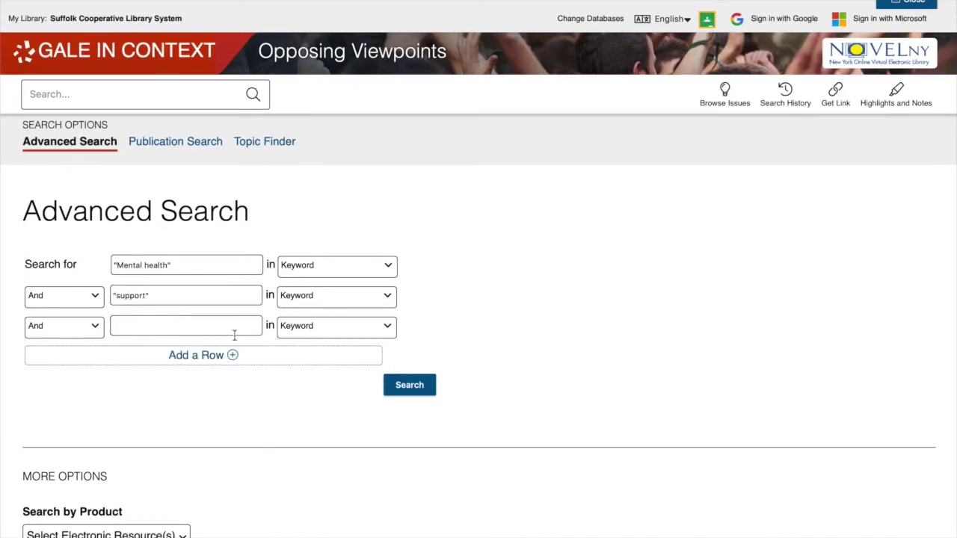
Step: Review the advanced search's additional options and run the search with Full Text Documents and All Dates left selected
scroll(340, 391, down, 4)
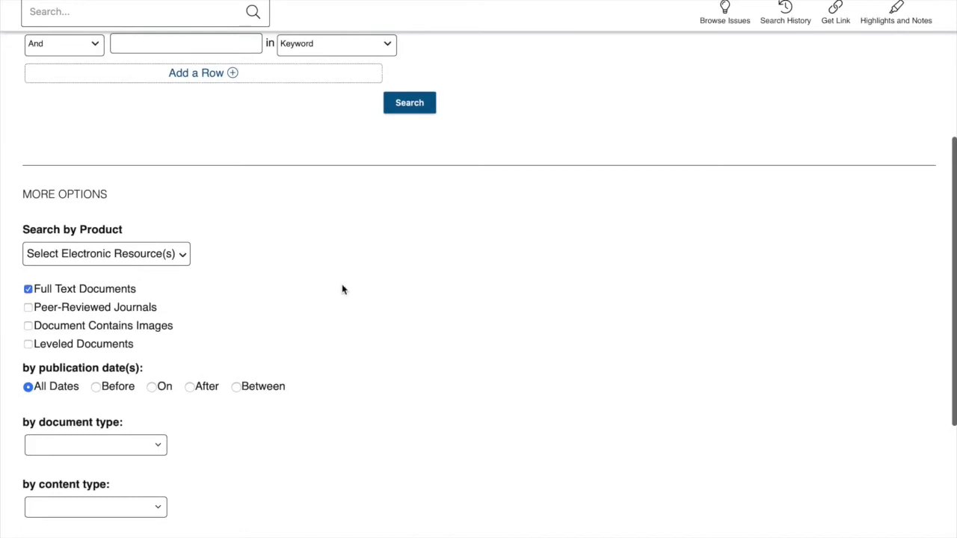
scroll(342, 288, down, 3)
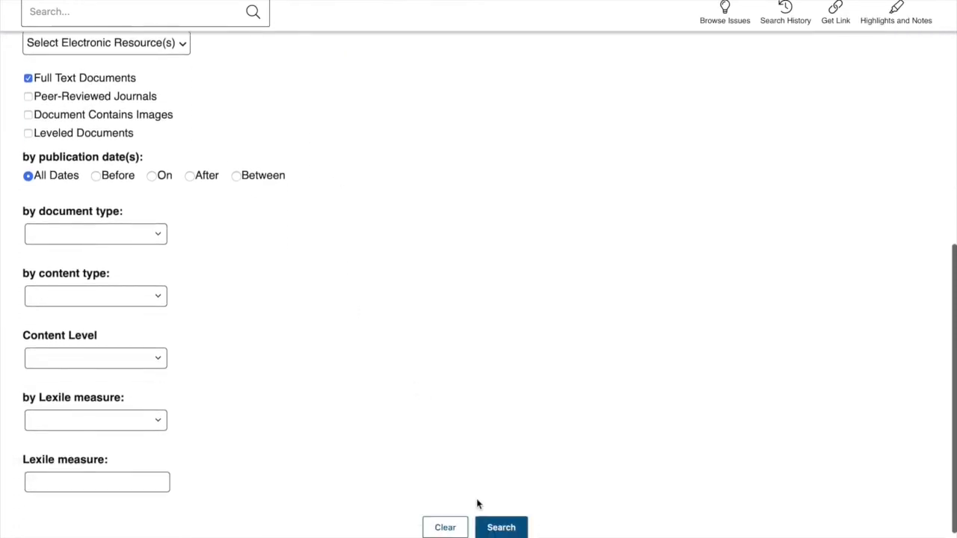
click(497, 528)
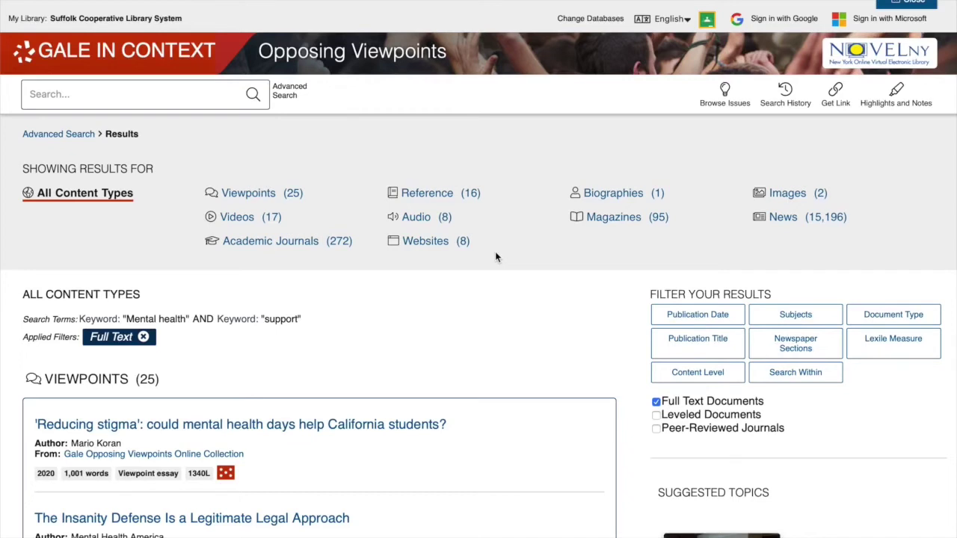
Step: Examine the search results by content type, including the result filters and the Viewpoints, Reference, Biographies, Images and Videos sections
scroll(785, 193, down, 1)
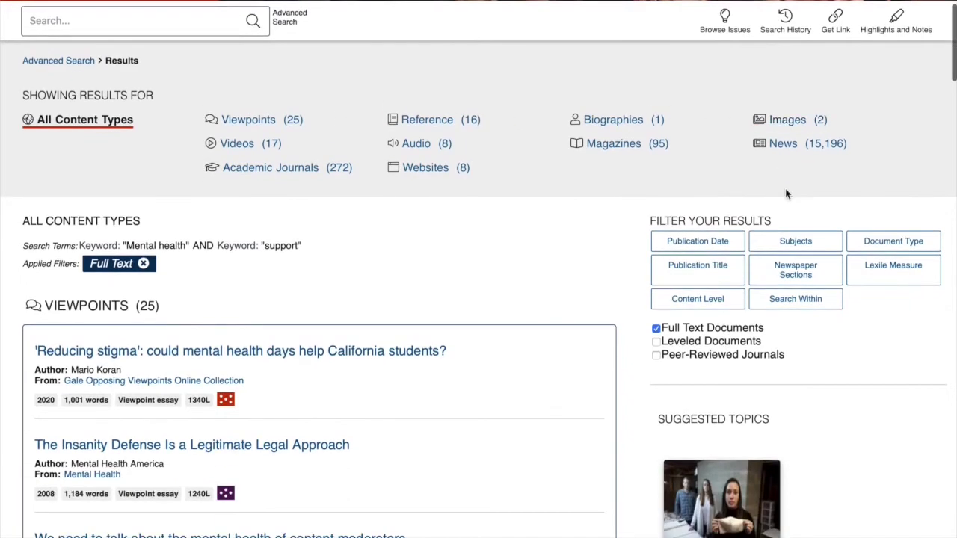
scroll(604, 231, down, 1)
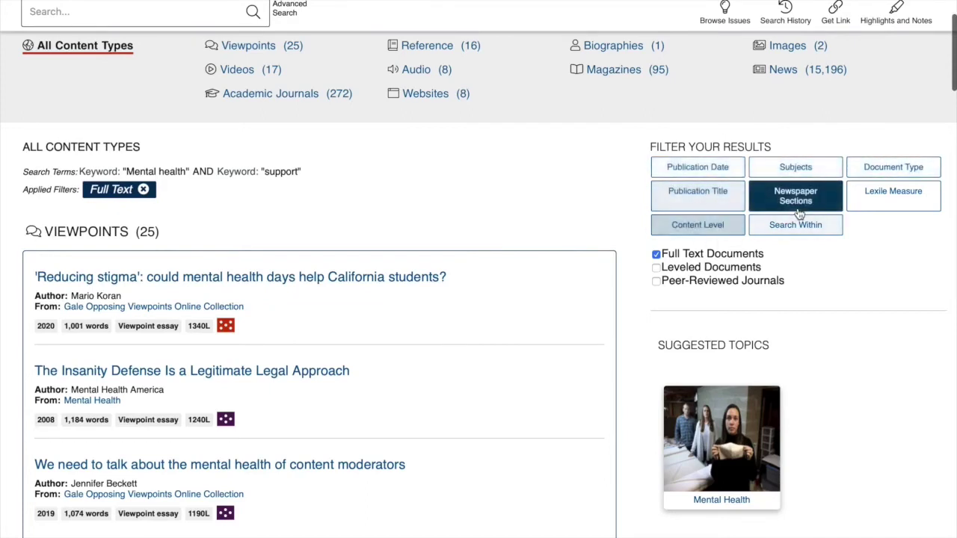
scroll(798, 224, down, 1)
scroll(798, 214, down, 5)
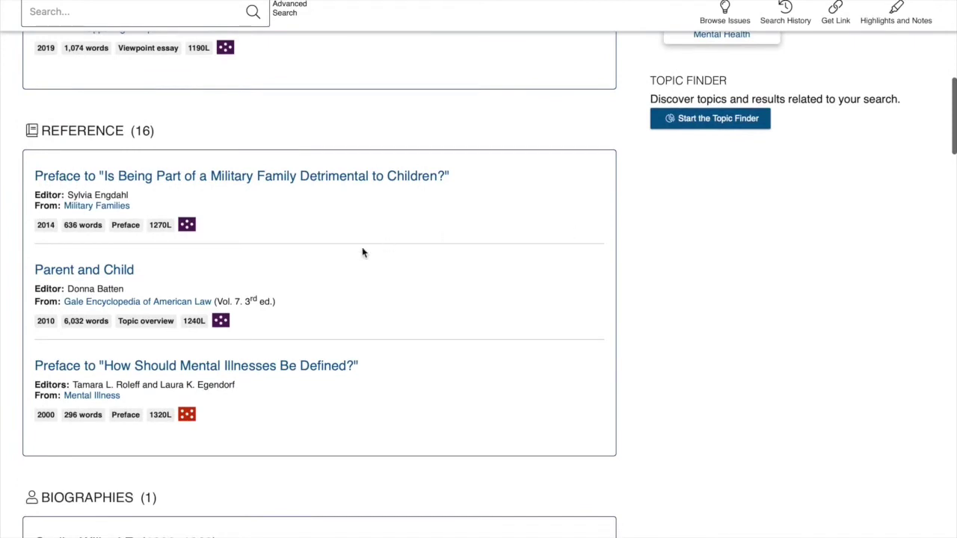
scroll(362, 252, down, 1)
scroll(255, 387, down, 2)
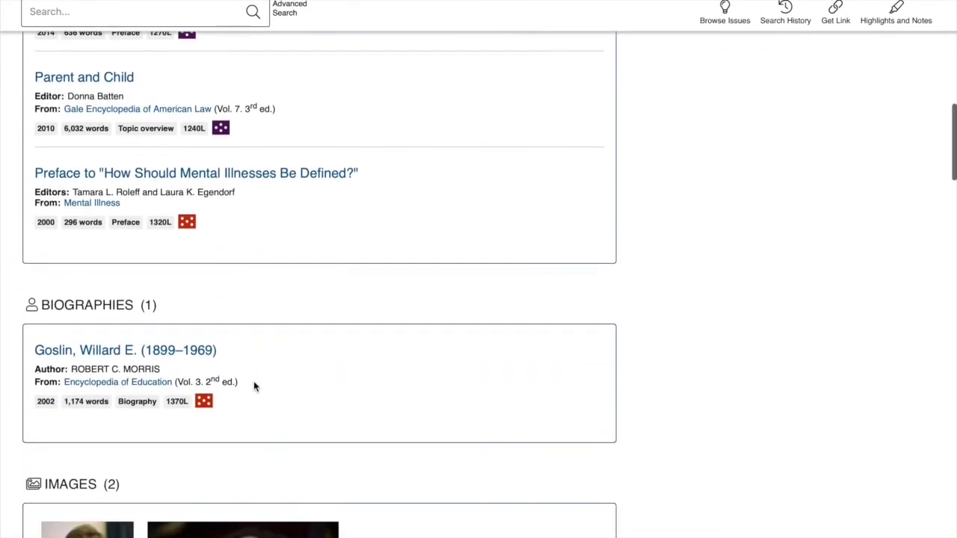
scroll(254, 385, down, 3)
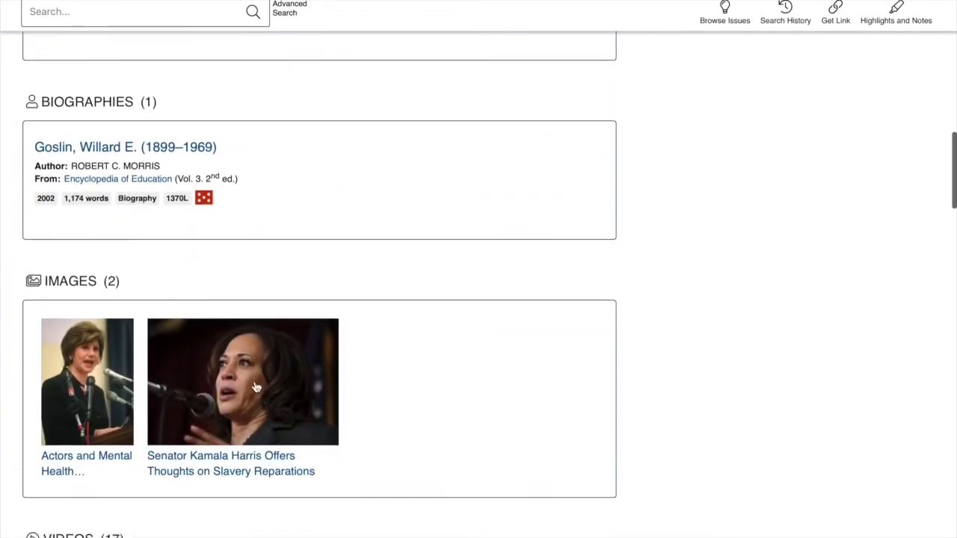
scroll(238, 281, down, 4)
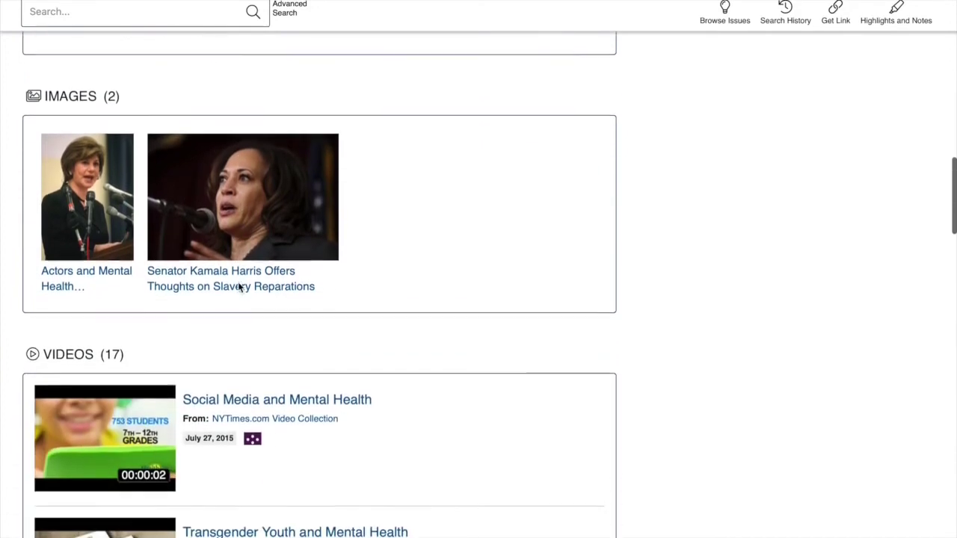
scroll(240, 288, down, 7)
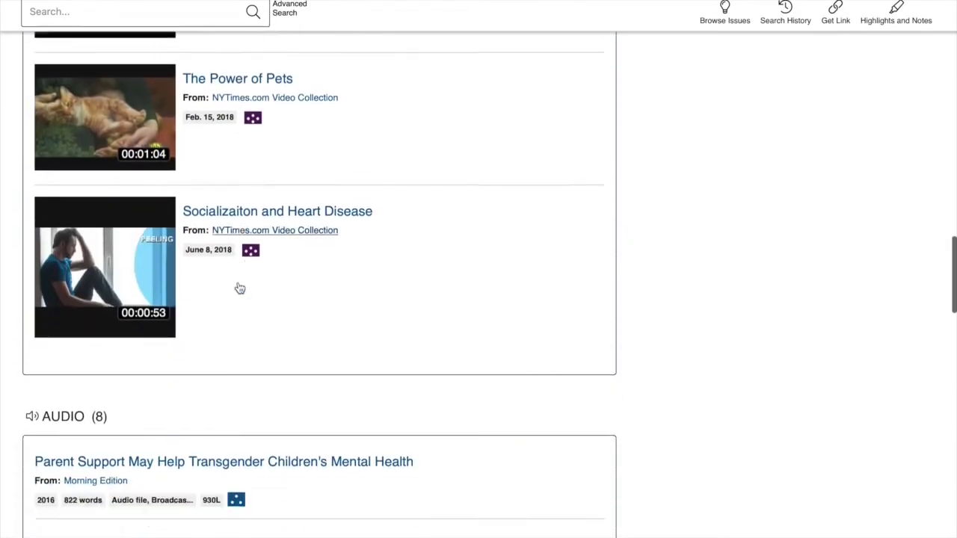
Step: View the Search History listing the searches made in this session
scroll(239, 288, up, 12)
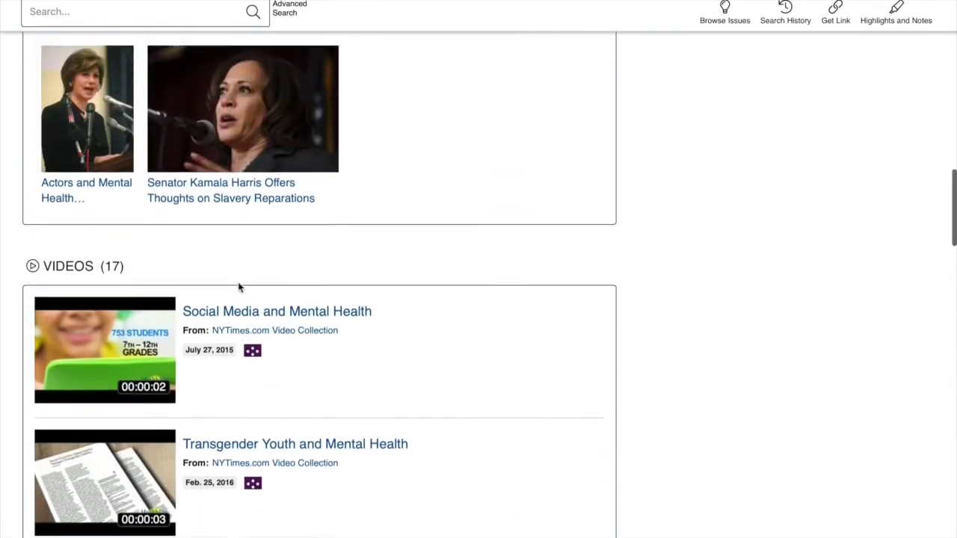
scroll(239, 287, up, 4)
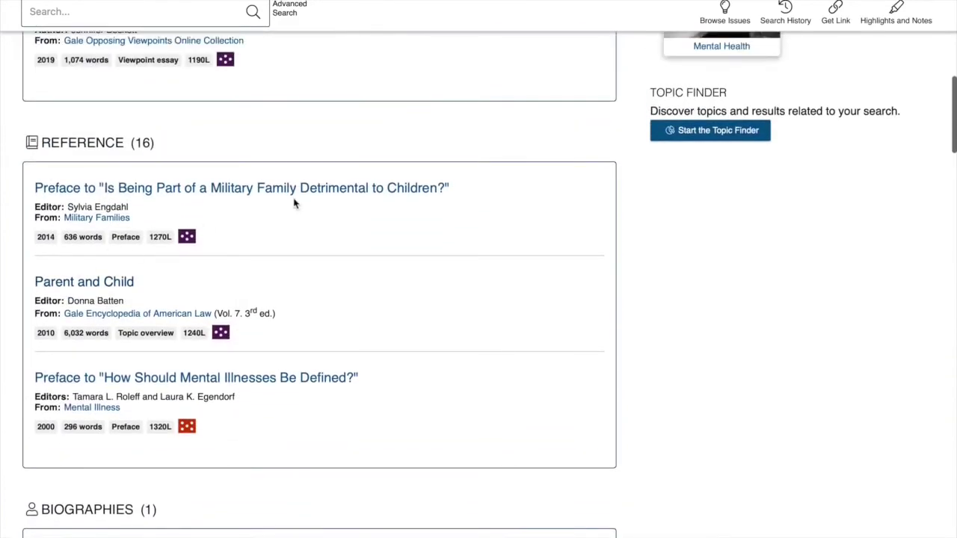
scroll(301, 430, up, 3)
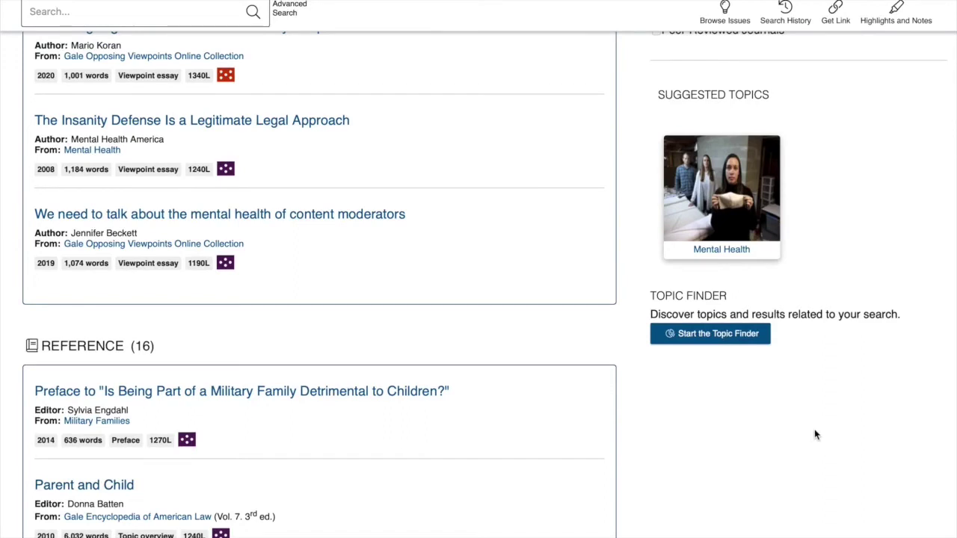
scroll(814, 429, up, 5)
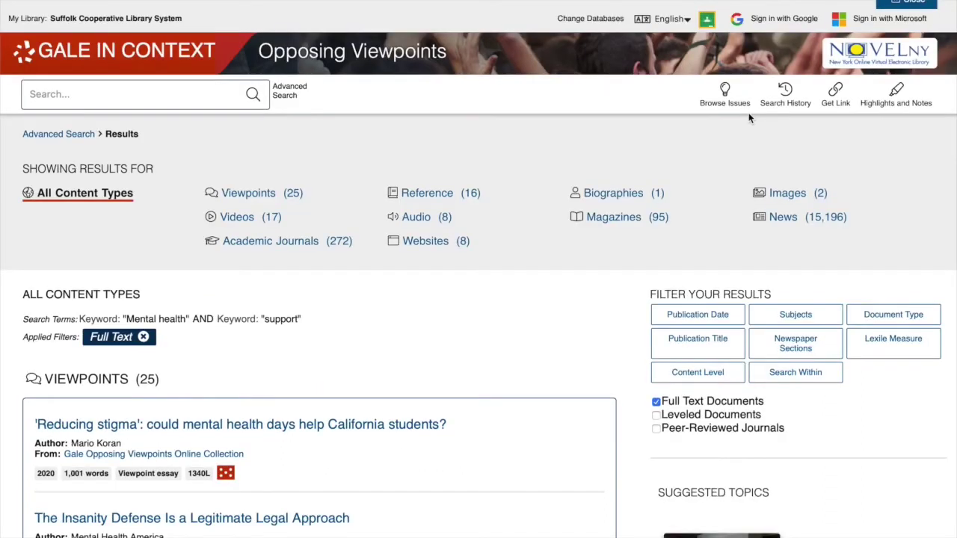
click(786, 91)
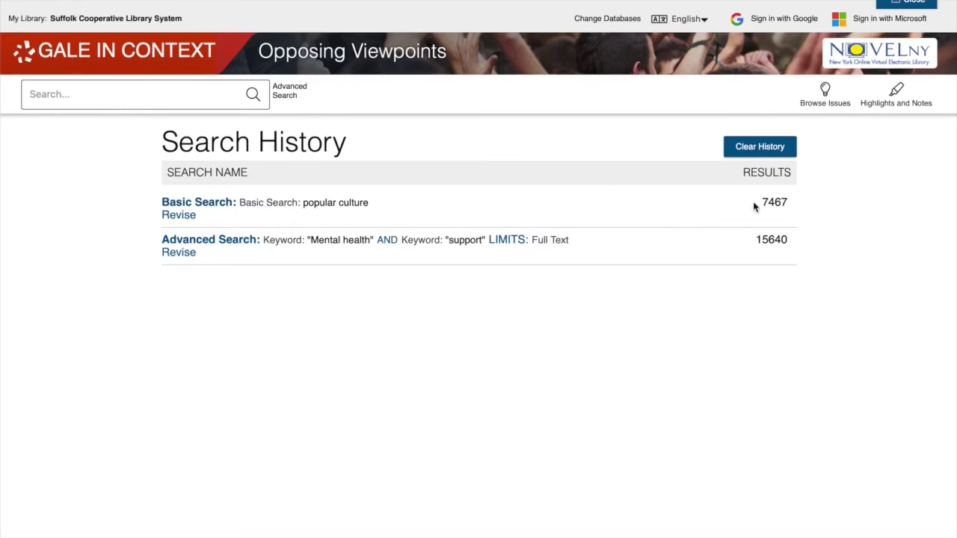
Step: Open Browse Issues and look through the alphabetical list of all topics
click(822, 95)
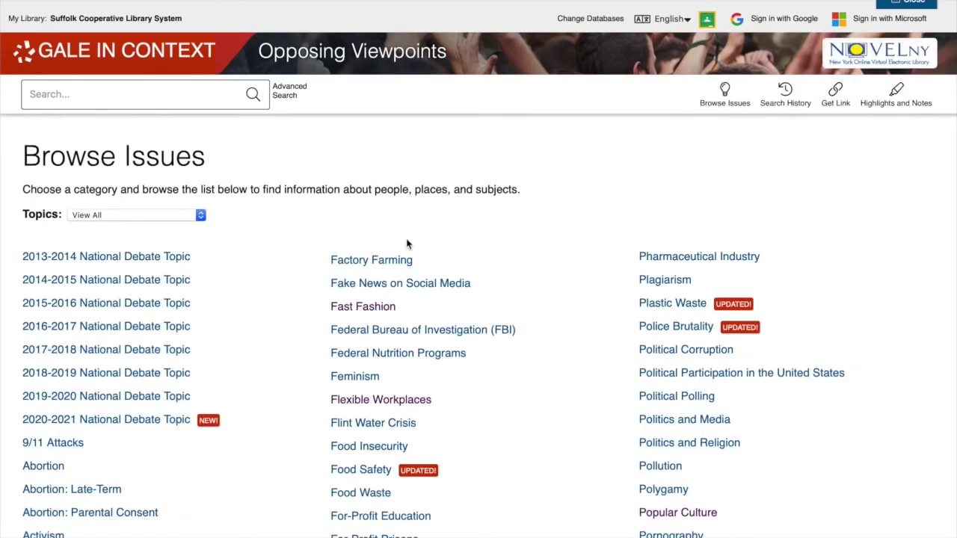
scroll(224, 366, down, 1)
scroll(236, 364, down, 10)
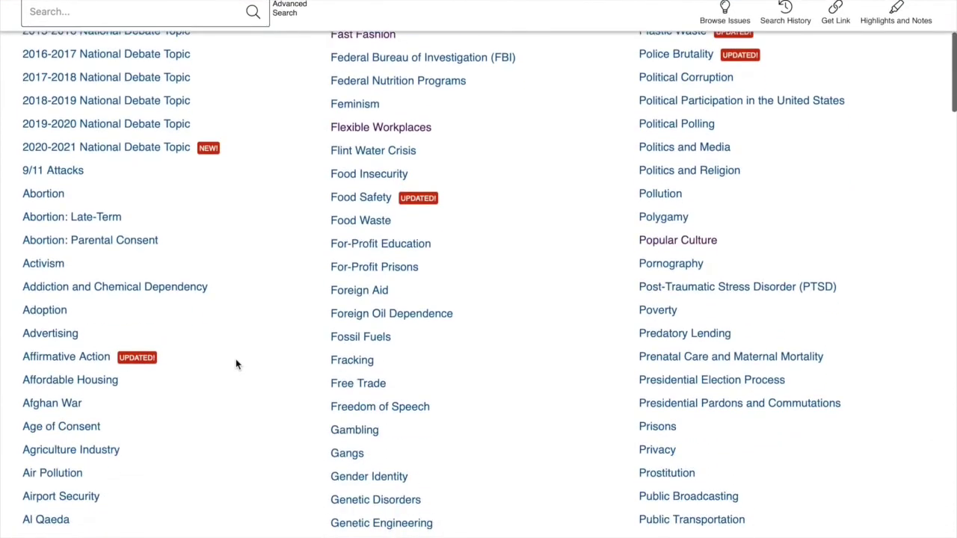
scroll(235, 364, down, 3)
scroll(235, 364, up, 12)
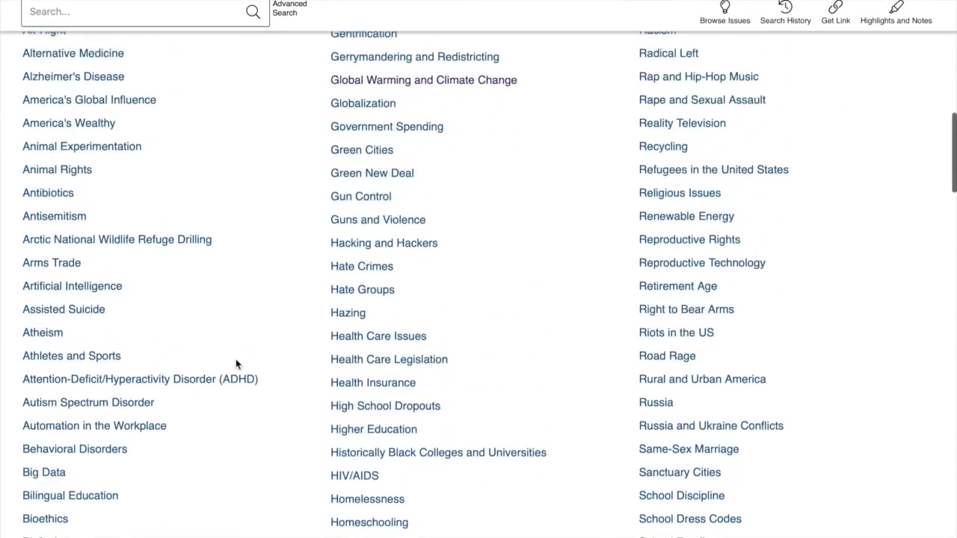
scroll(235, 364, up, 3)
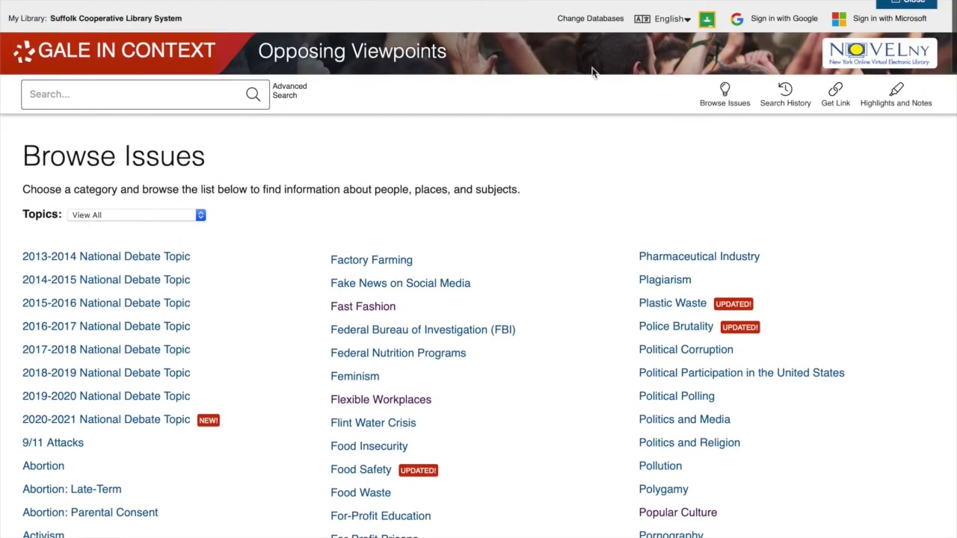
scroll(217, 379, down, 5)
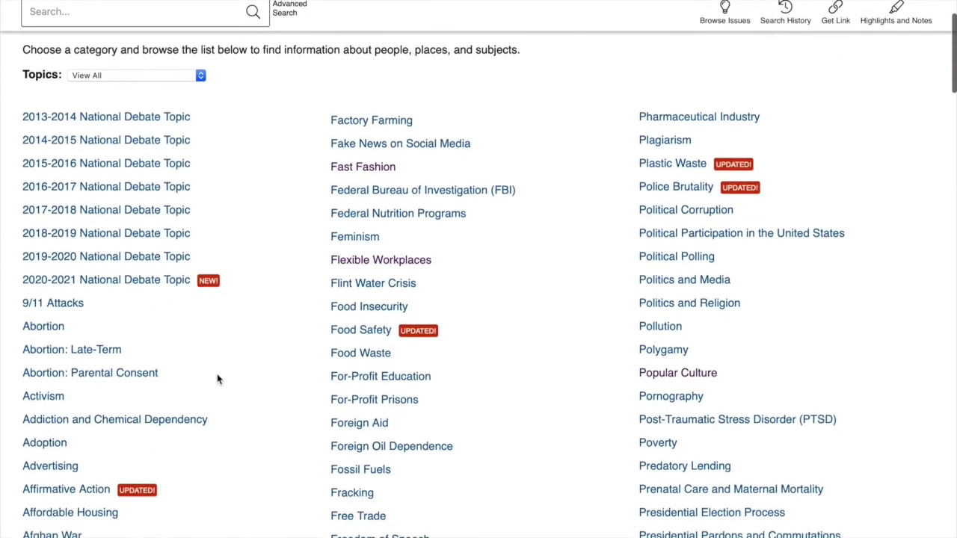
scroll(217, 379, down, 5)
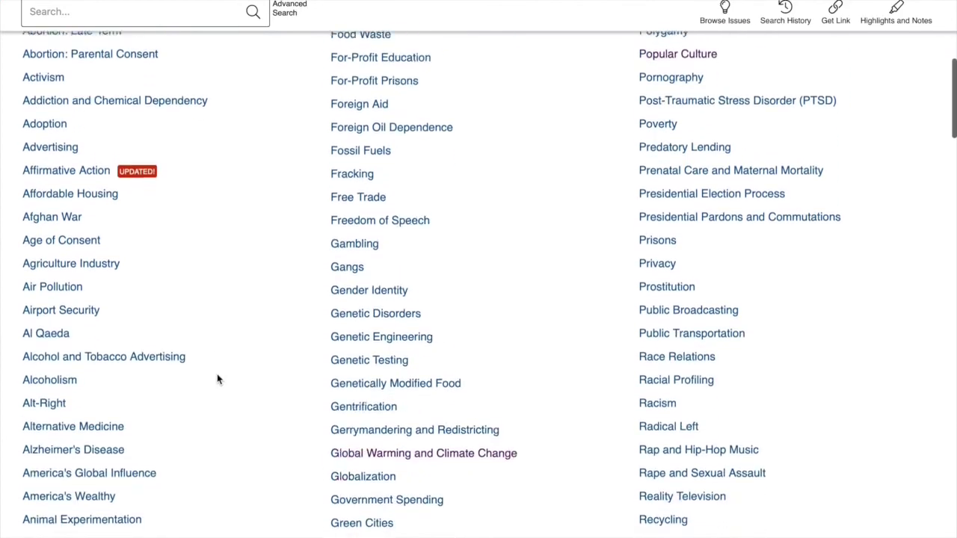
scroll(217, 379, up, 6)
scroll(218, 379, up, 3)
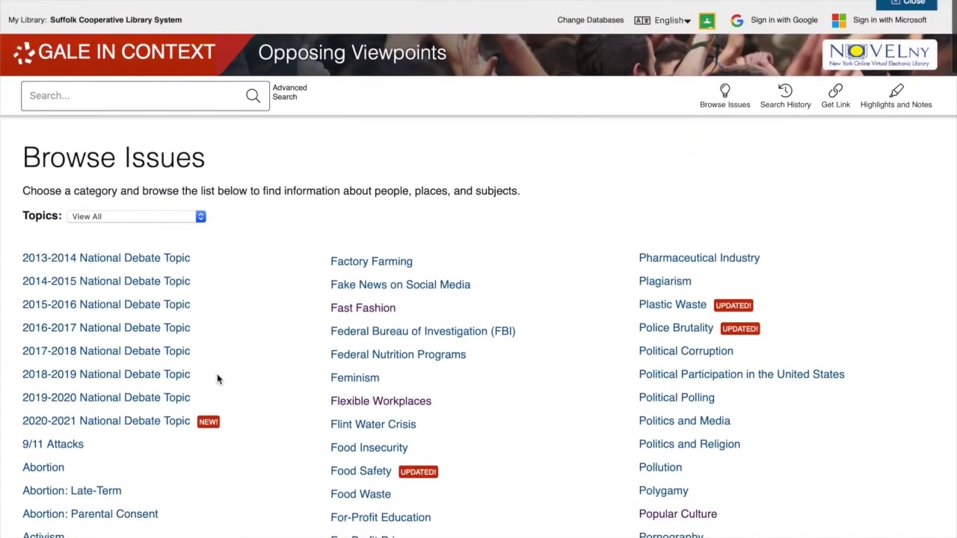